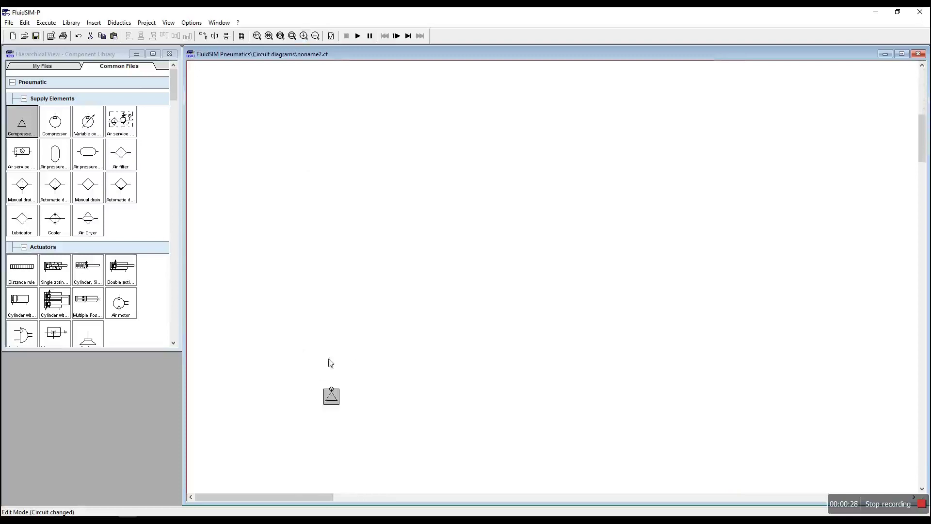
# Zoom in and place an air service unit beside the compressed air supply
pyautogui.click(304, 35)
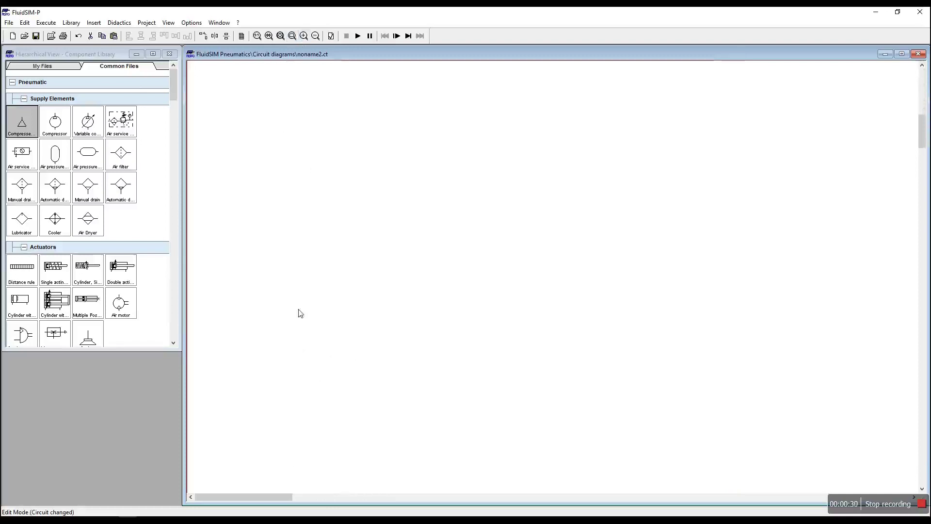
pyautogui.scroll(-2, 297, 316)
pyautogui.moveTo(389, 431); pyautogui.dragTo(303, 457)
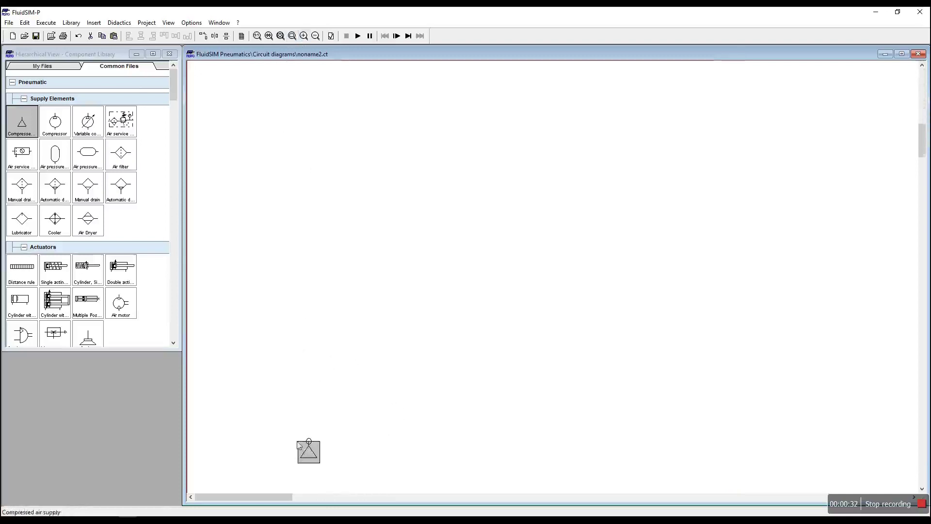
pyautogui.moveTo(23, 156); pyautogui.dragTo(399, 430)
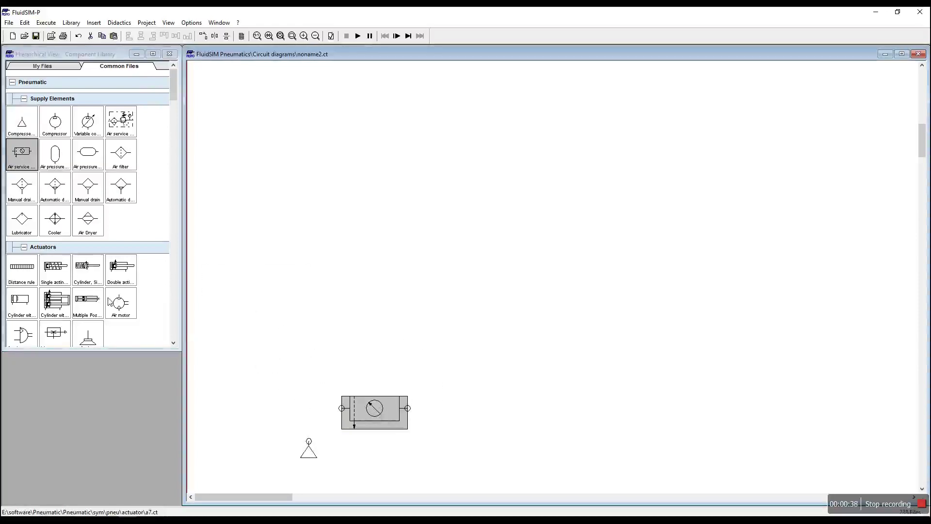
# Place a configurable 5/n way valve above the supply and service unit
pyautogui.scroll(-3, 76, 313)
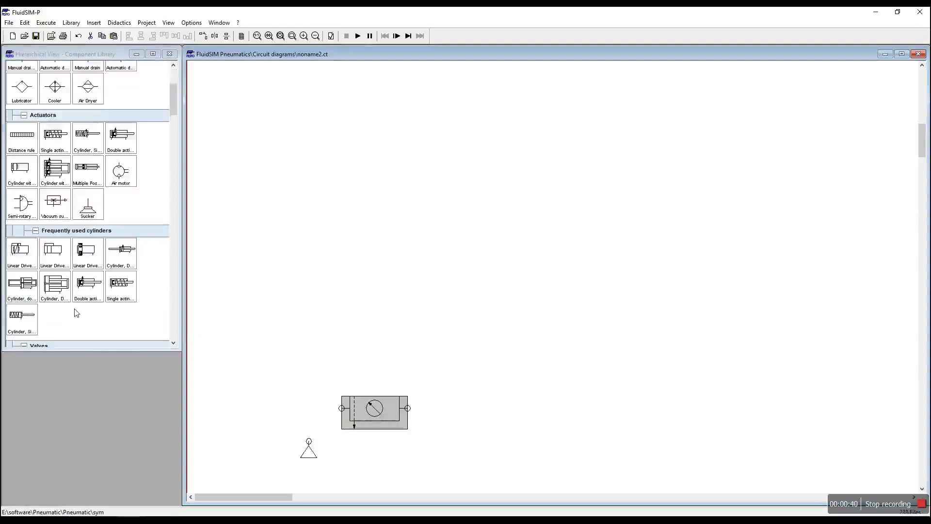
pyautogui.scroll(-2, 77, 313)
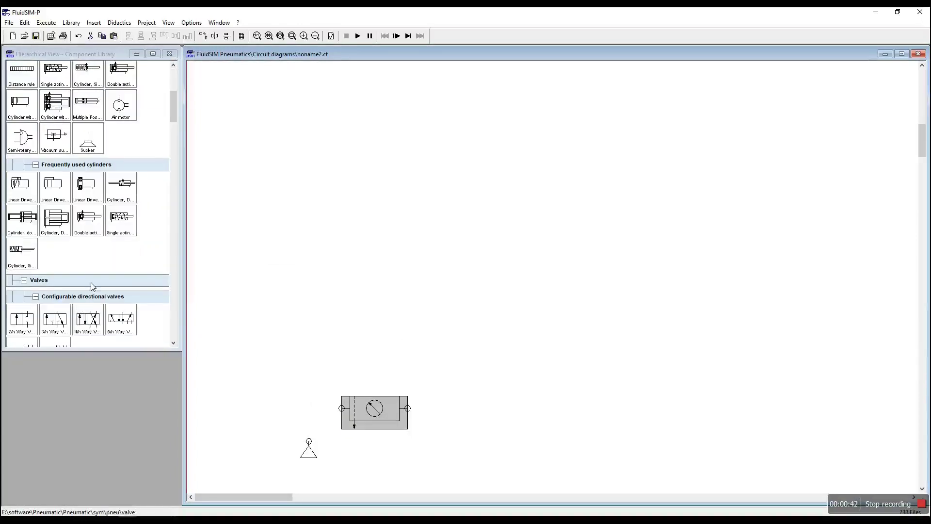
pyautogui.scroll(-1, 94, 286)
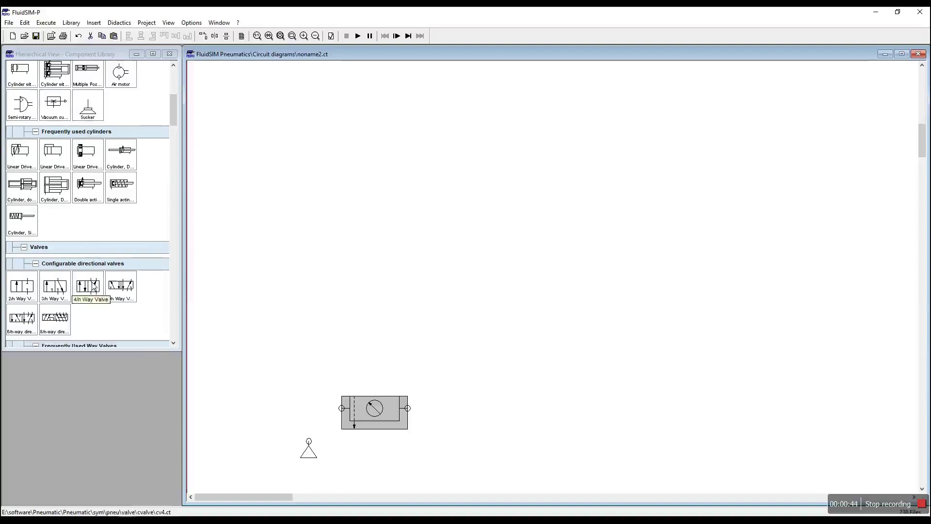
pyautogui.scroll(-2, 93, 286)
pyautogui.moveTo(121, 222); pyautogui.dragTo(500, 318)
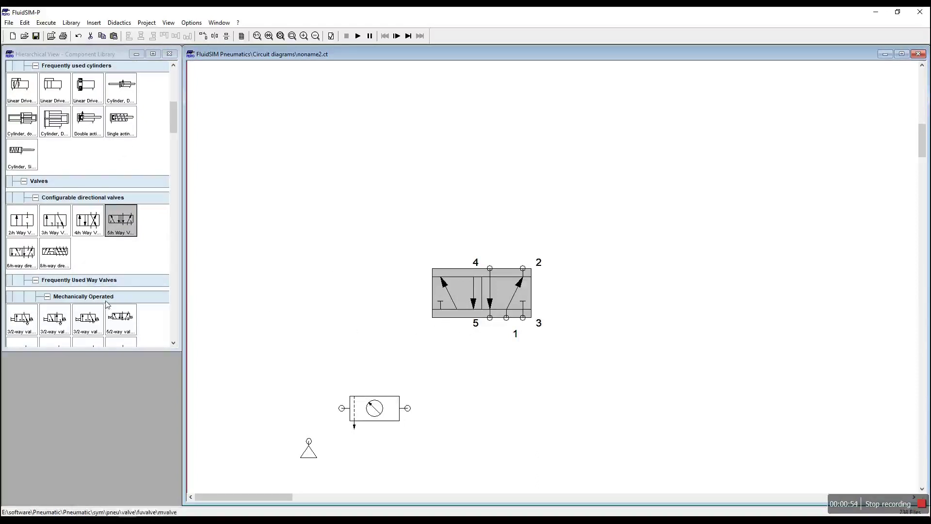
# Place two one-way flow control valves side by side above the 5/n valve
pyautogui.scroll(-5, 108, 305)
pyautogui.scroll(-5, 108, 305)
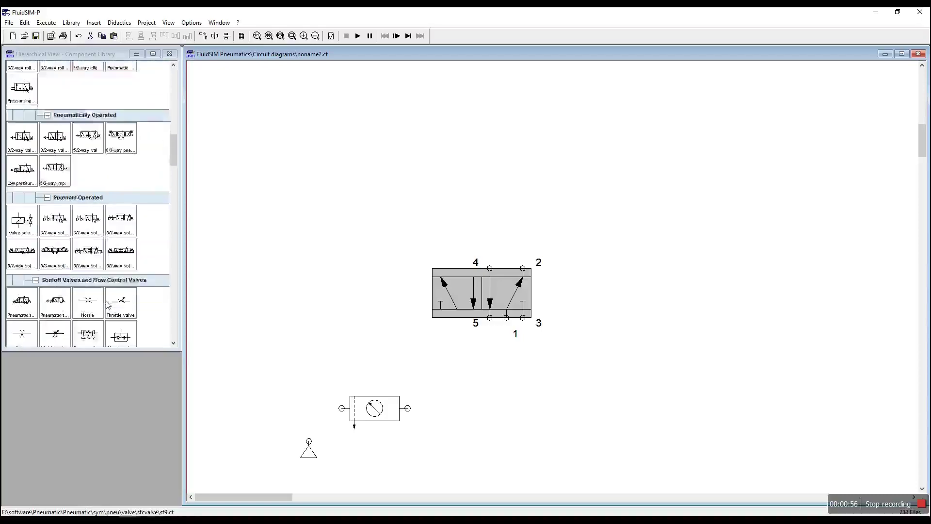
pyautogui.moveTo(98, 307); pyautogui.dragTo(448, 195)
pyautogui.moveTo(85, 309); pyautogui.dragTo(568, 209)
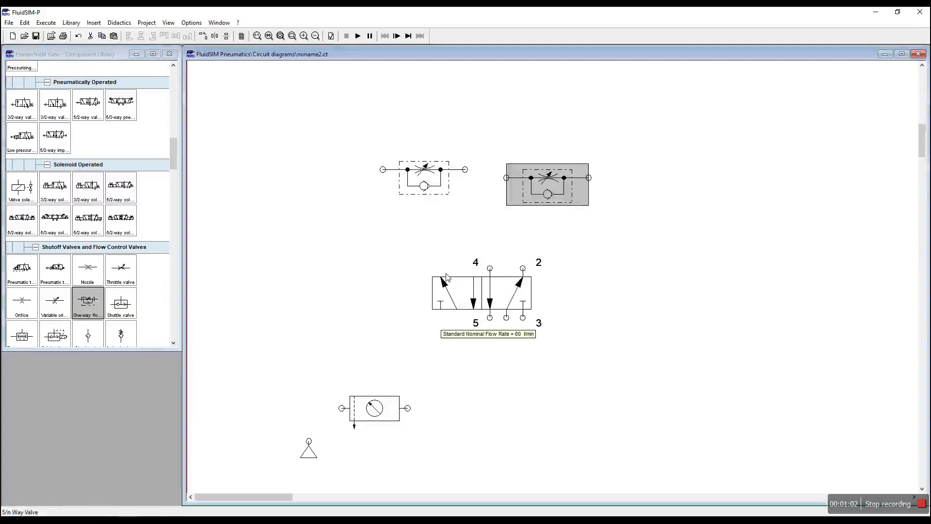
# Place a configurable 3/n way valve at the top left of the diagram
pyautogui.scroll(1, 437, 285)
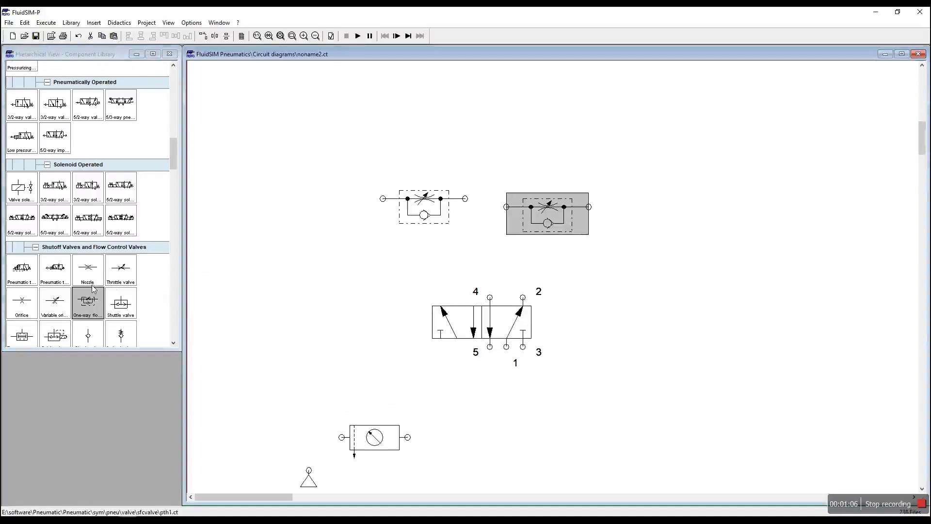
pyautogui.scroll(6, 90, 286)
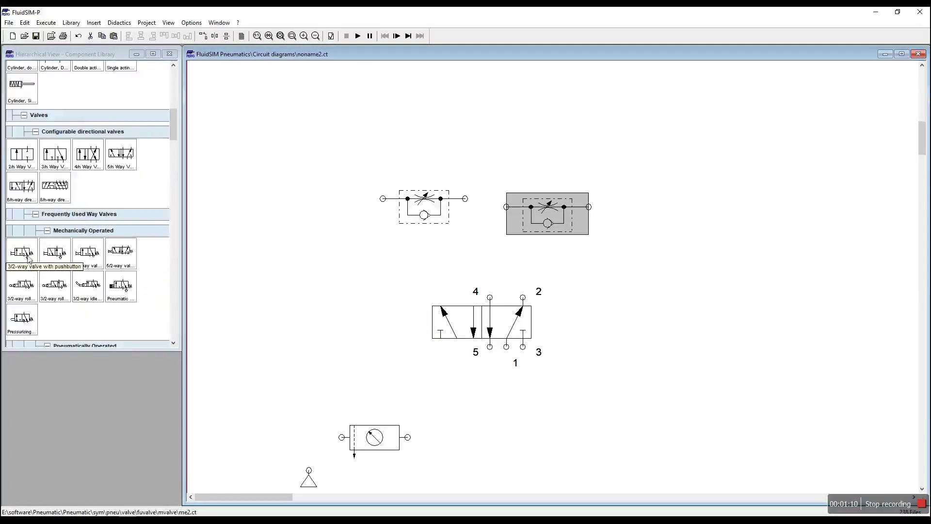
pyautogui.moveTo(55, 156); pyautogui.dragTo(316, 189)
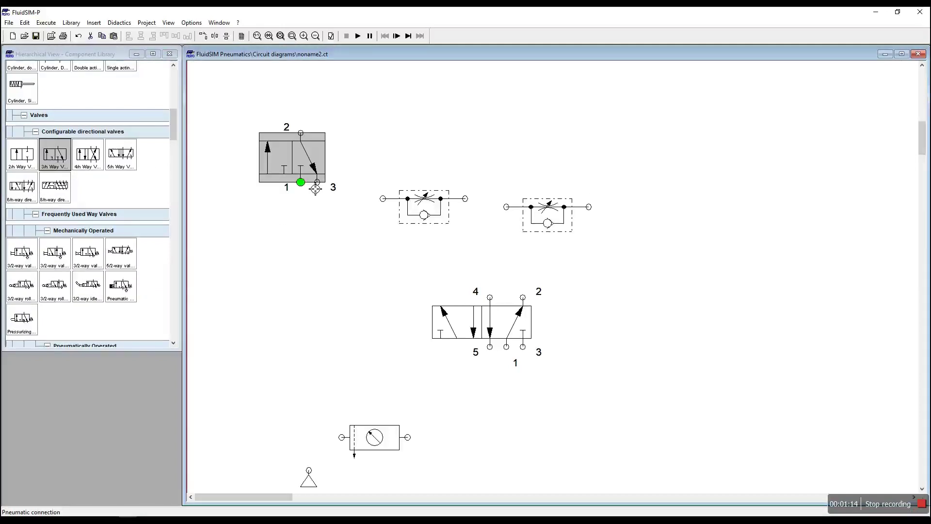
# Configure the 3/n valve with roller actuation on the left and spring return on the right
pyautogui.rightClick(295, 161)
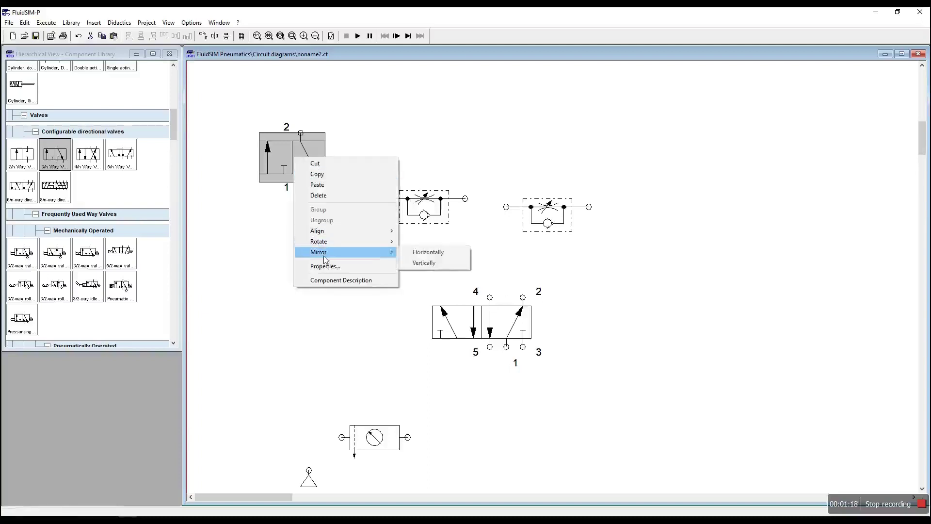
pyautogui.click(377, 266)
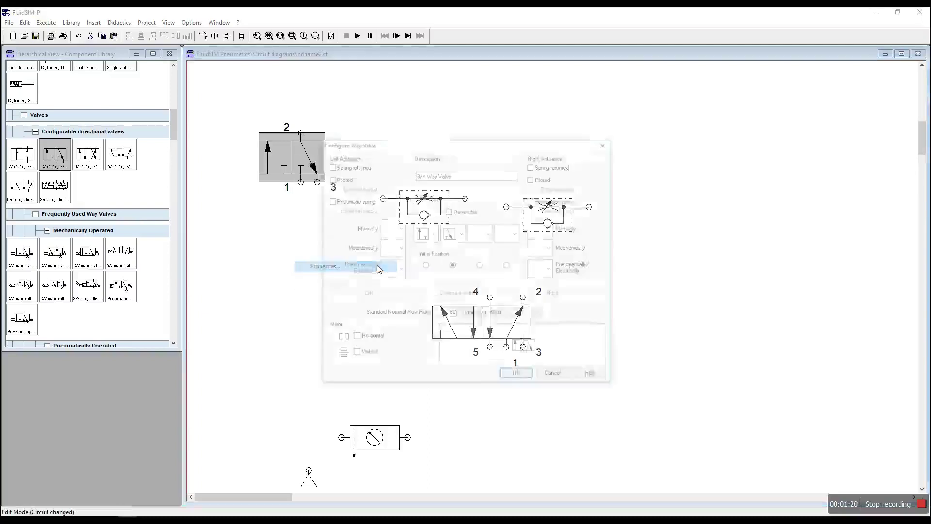
pyautogui.click(400, 248)
pyautogui.click(387, 299)
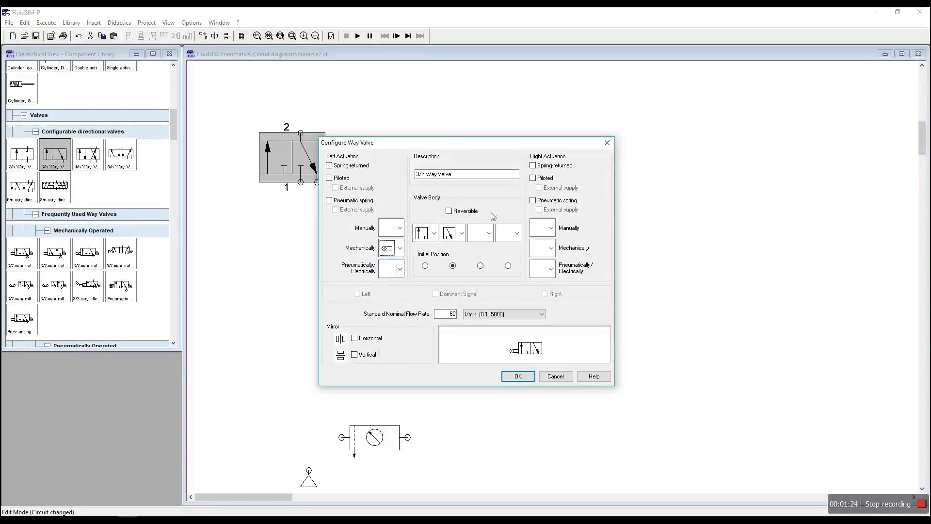
pyautogui.click(533, 165)
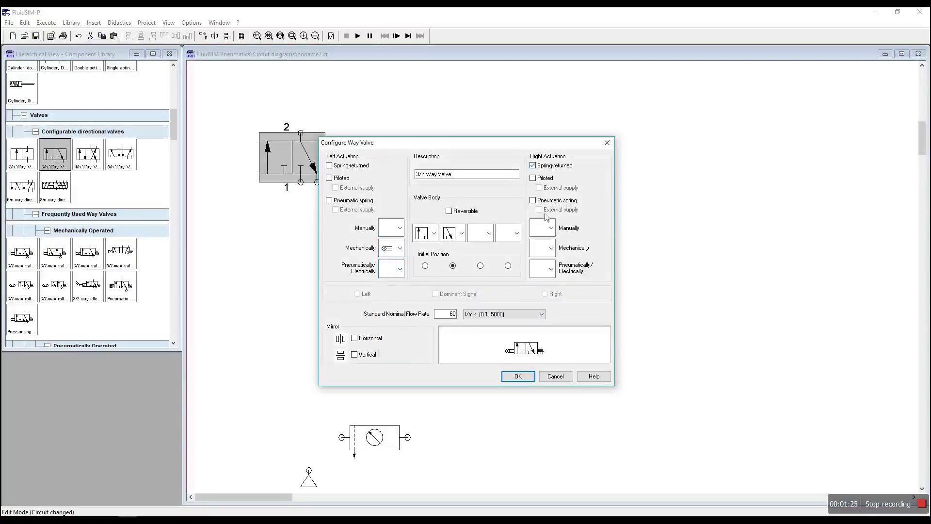
pyautogui.click(518, 376)
# Copy the roller valve and paste two copies at the upper and lower right
pyautogui.rightClick(296, 162)
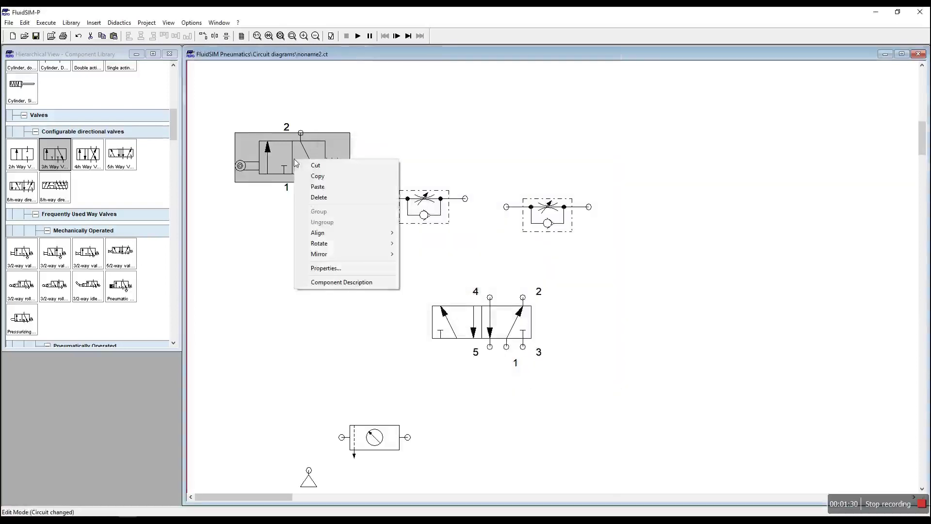
pyautogui.click(323, 179)
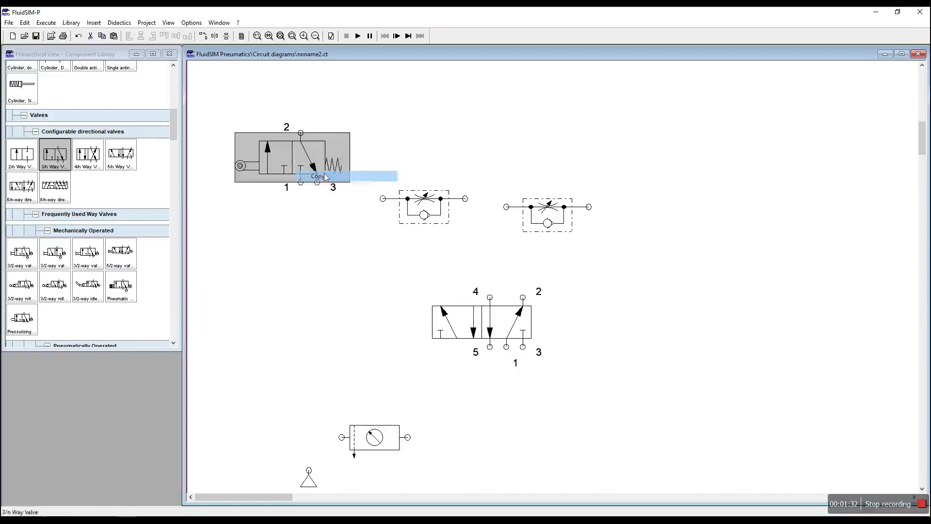
pyautogui.click(727, 161)
pyautogui.hotkey('ctrl', 'v')
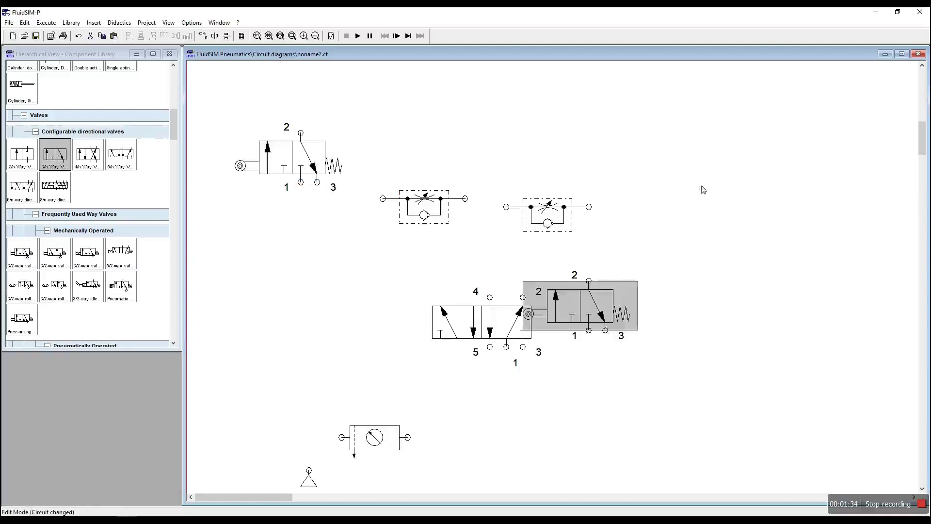
pyautogui.moveTo(585, 309); pyautogui.dragTo(756, 152)
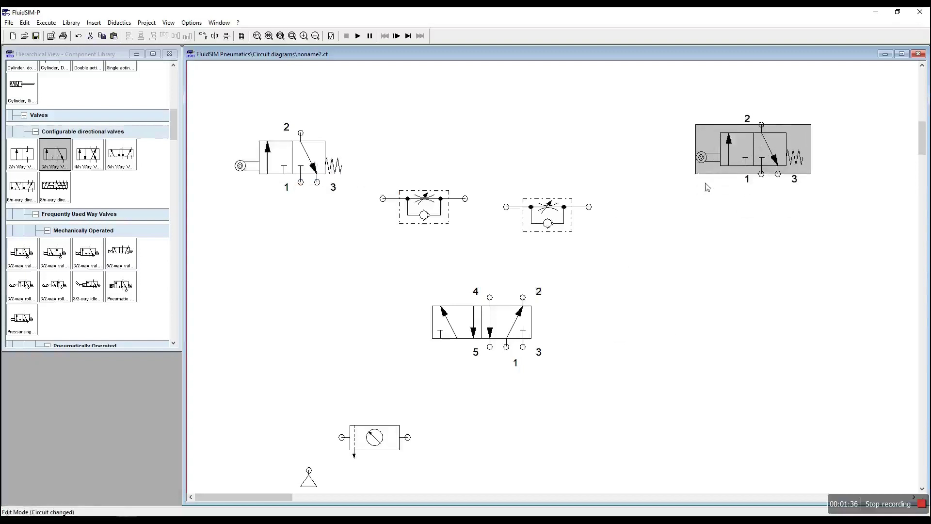
pyautogui.hotkey('ctrl', 'v')
pyautogui.moveTo(585, 319); pyautogui.dragTo(758, 300)
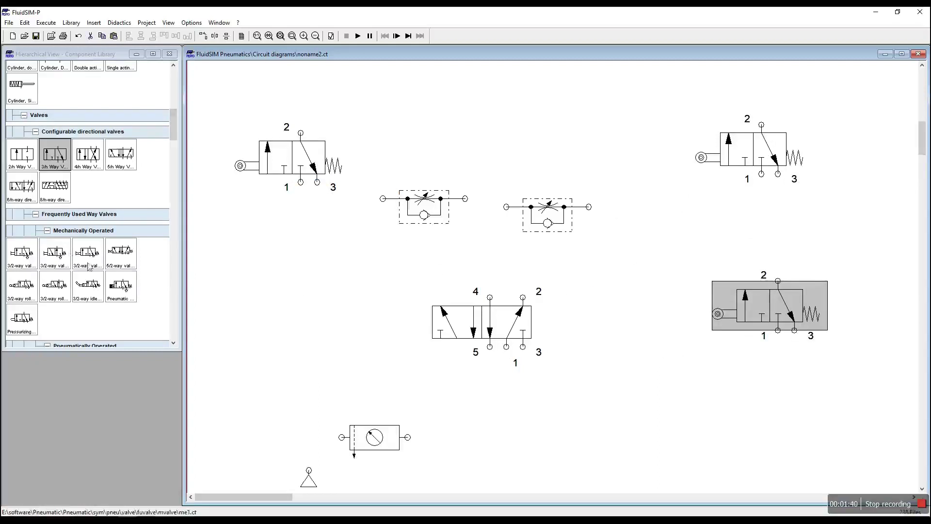
# Place a double-acting and a single-acting cylinder along the top of the diagram
pyautogui.scroll(3, 105, 262)
pyautogui.scroll(1, 106, 262)
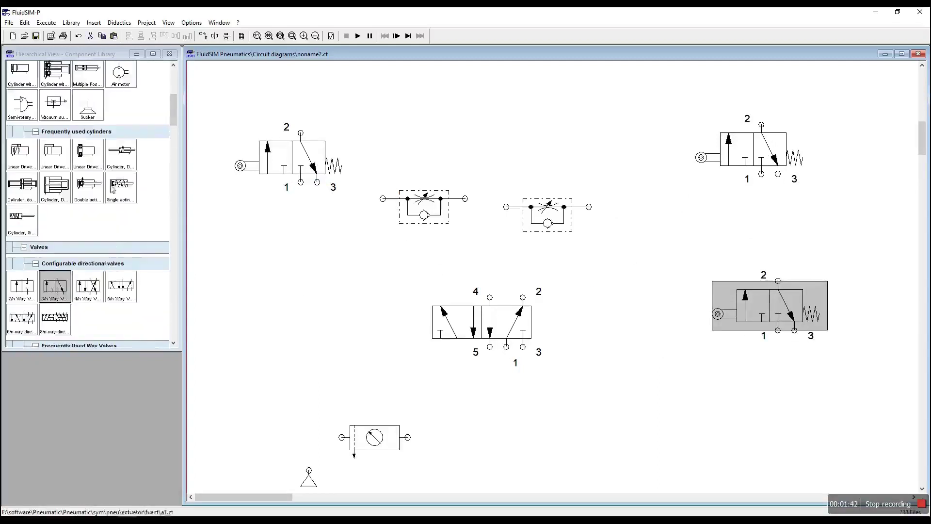
pyautogui.moveTo(88, 188); pyautogui.dragTo(523, 134)
pyautogui.moveTo(120, 187); pyautogui.dragTo(633, 117)
pyautogui.moveTo(749, 148); pyautogui.dragTo(757, 181)
pyautogui.moveTo(632, 115); pyautogui.dragTo(756, 131)
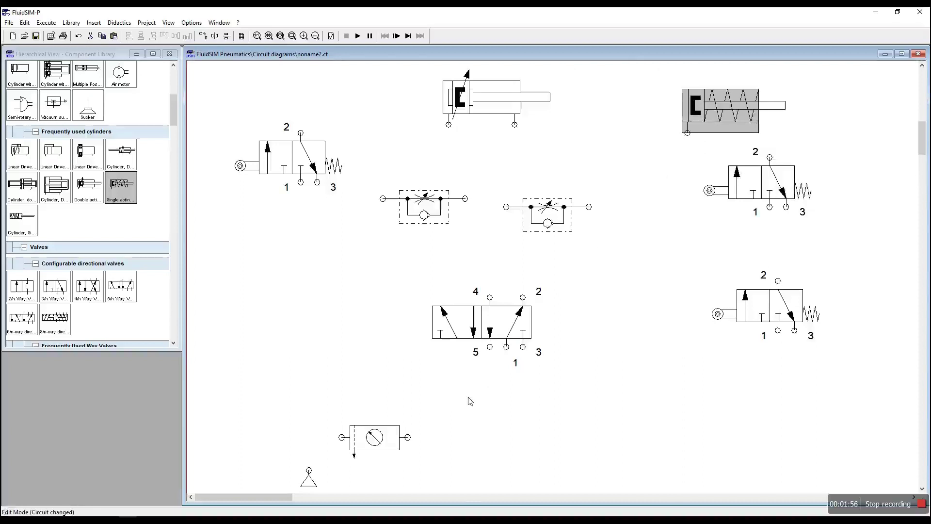
# Pipe the air supply through the service unit into port 1 of the 5/n valve
pyautogui.moveTo(309, 471); pyautogui.dragTo(350, 446)
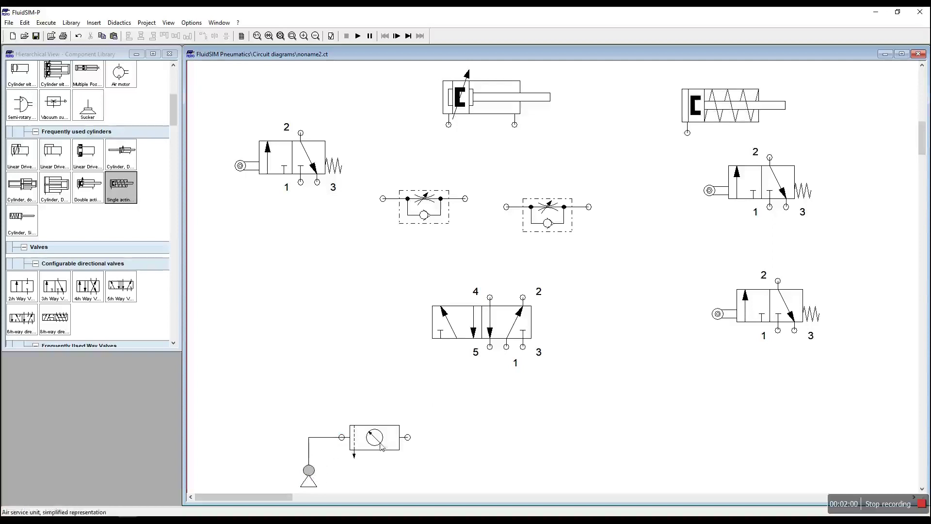
pyautogui.moveTo(499, 326); pyautogui.dragTo(491, 360)
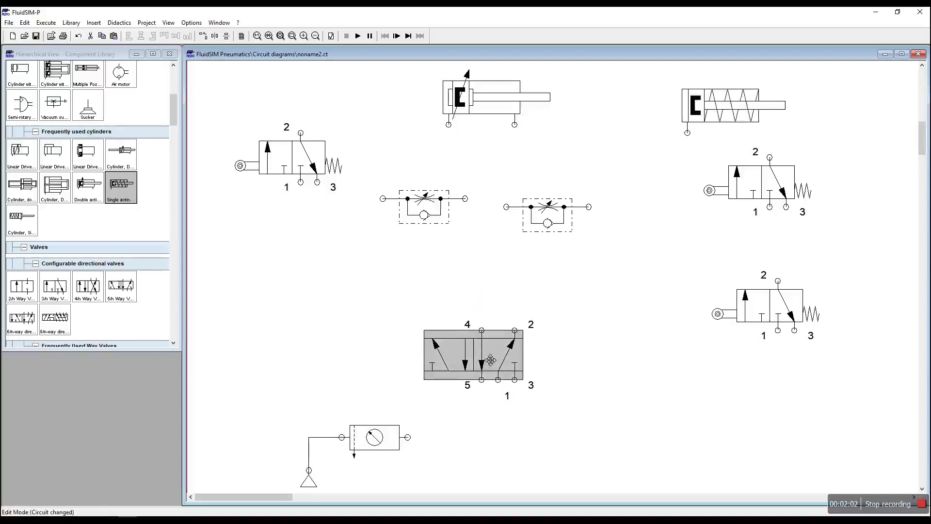
pyautogui.click(408, 437)
pyautogui.moveTo(505, 395); pyautogui.dragTo(498, 380)
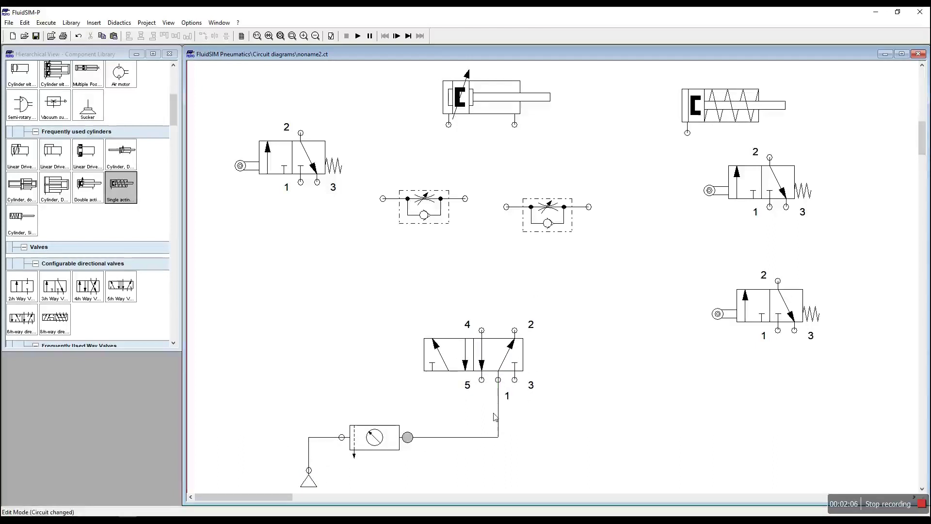
pyautogui.click(451, 362)
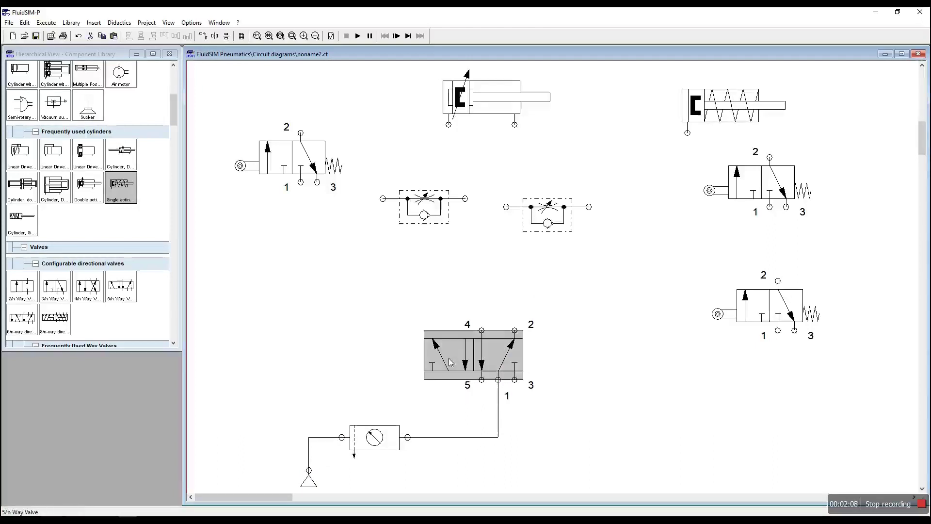
pyautogui.rightClick(451, 362)
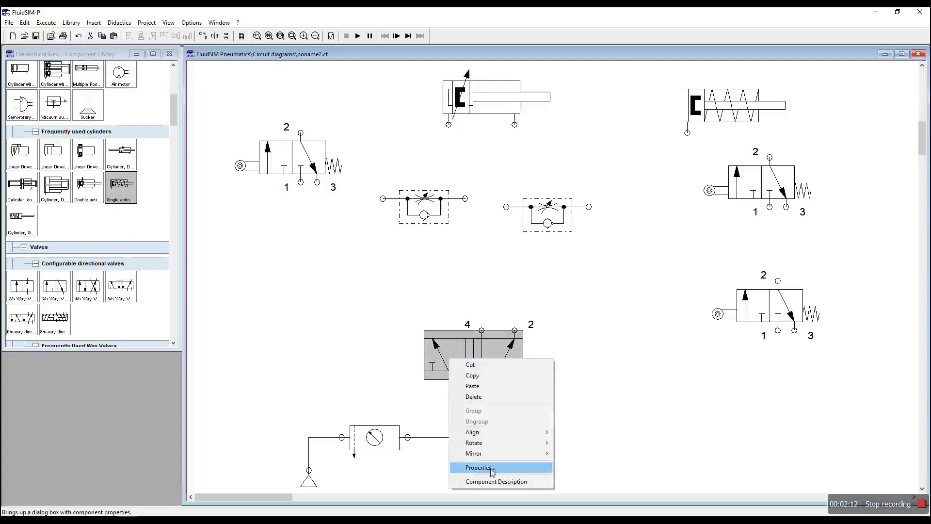
# Set pneumatic pilot actuation on both sides of the 5/n valve, making it a 5/2 valve
pyautogui.click(520, 471)
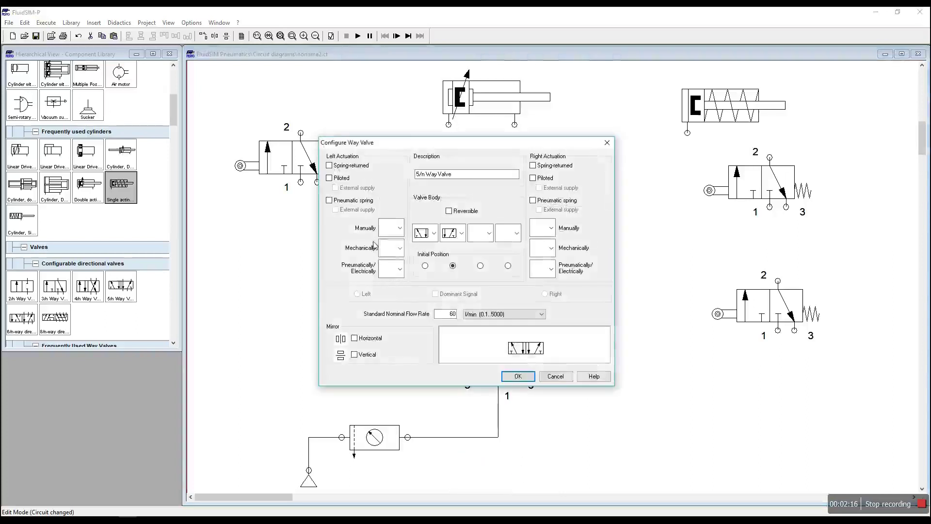
pyautogui.click(399, 269)
pyautogui.click(393, 317)
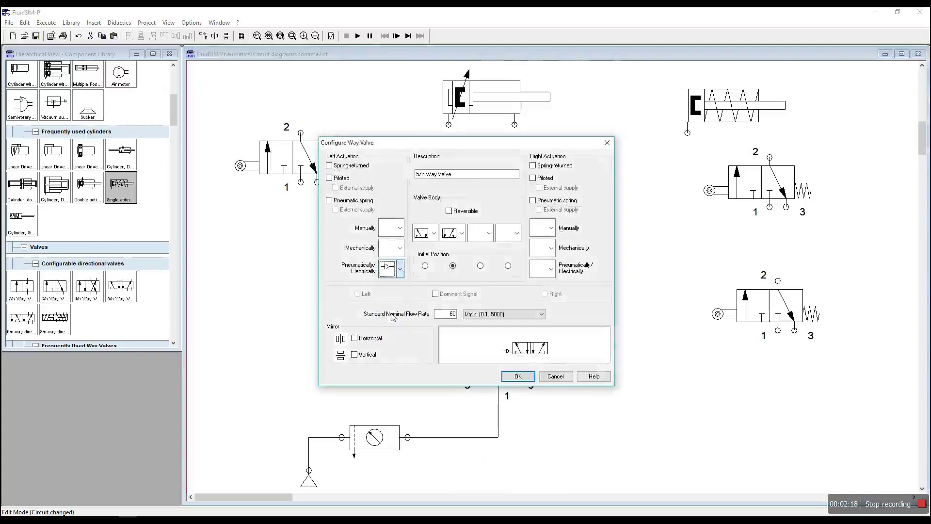
pyautogui.click(551, 269)
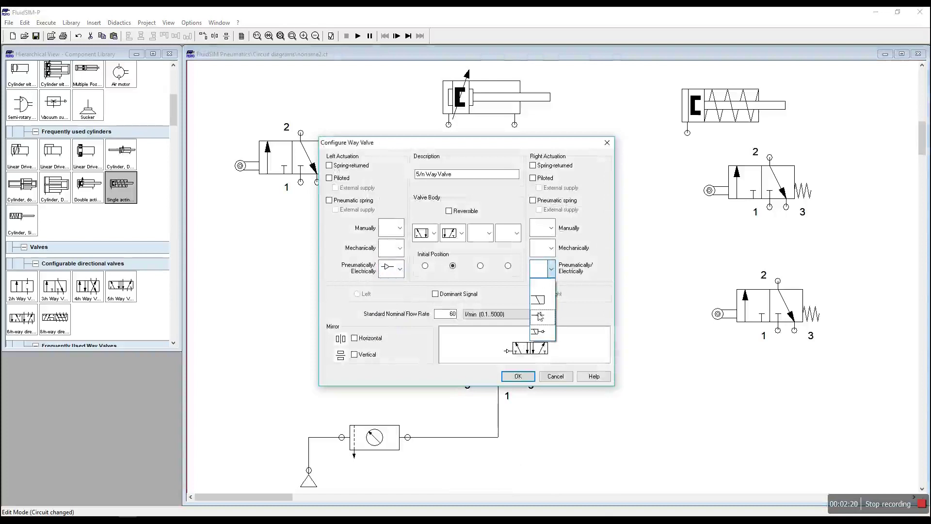
pyautogui.click(540, 316)
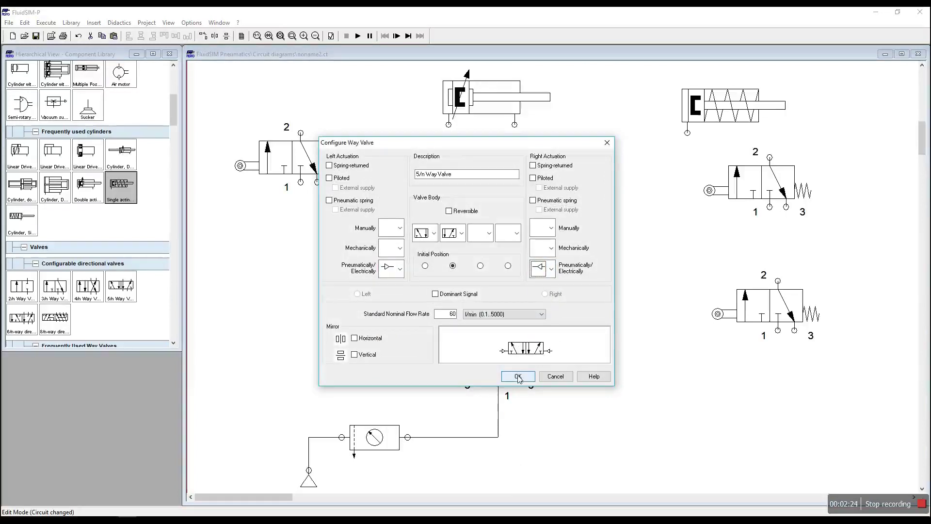
pyautogui.click(518, 377)
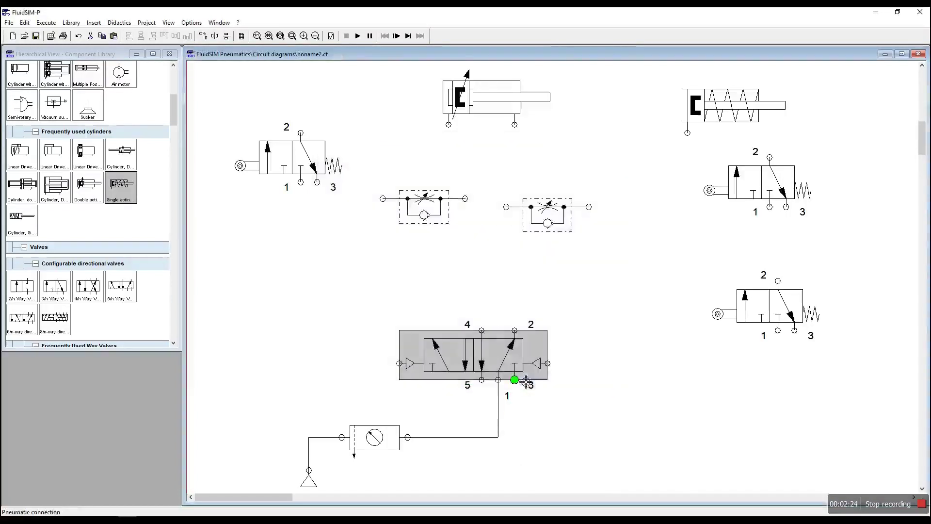
pyautogui.click(610, 316)
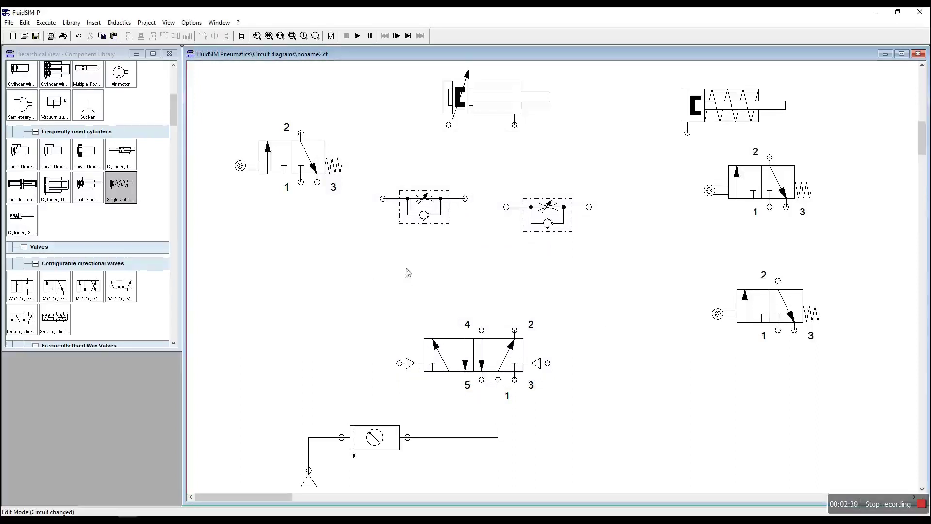
# Rotate both flow control valves 90° to vertical and place them side by side
pyautogui.click(426, 215)
pyautogui.rightClick(425, 211)
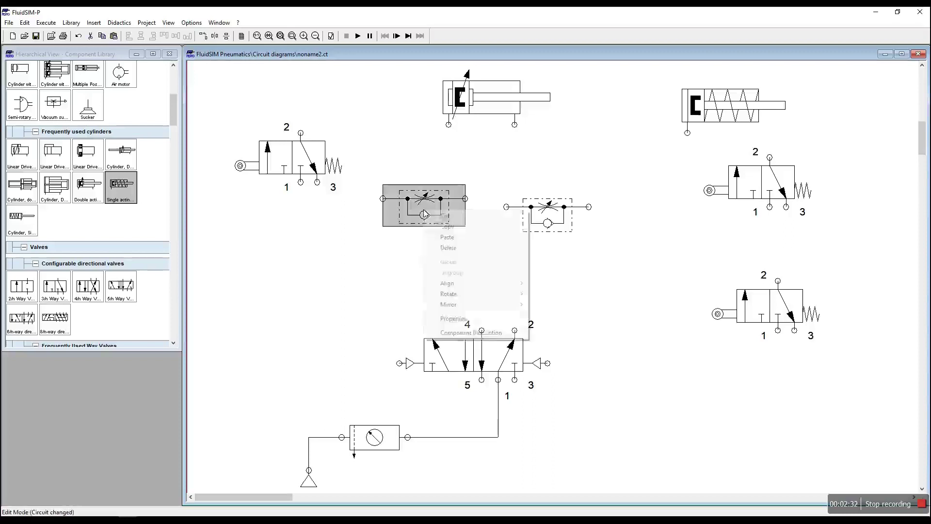
pyautogui.moveTo(456, 296)
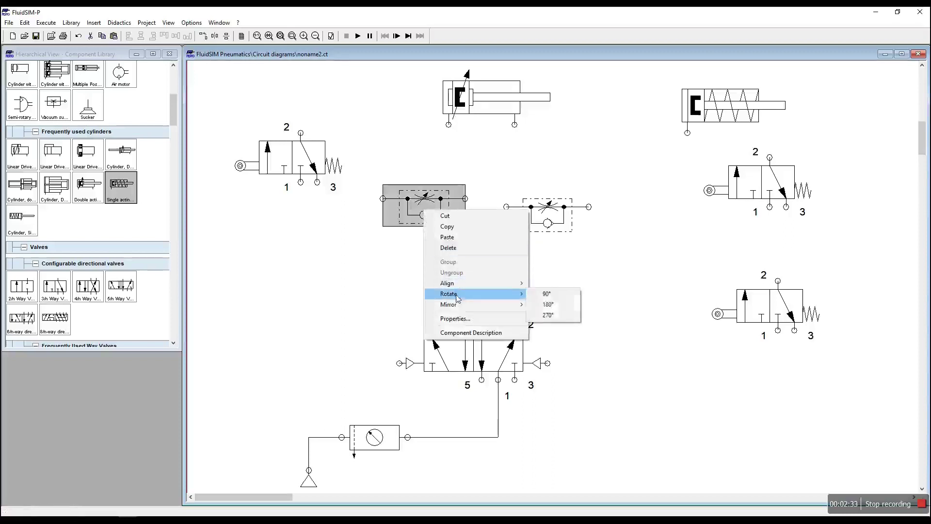
pyautogui.click(557, 294)
pyautogui.moveTo(448, 219); pyautogui.dragTo(551, 270)
pyautogui.click(557, 209)
pyautogui.moveTo(557, 210); pyautogui.dragTo(448, 200)
pyautogui.rightClick(443, 192)
pyautogui.moveTo(509, 273)
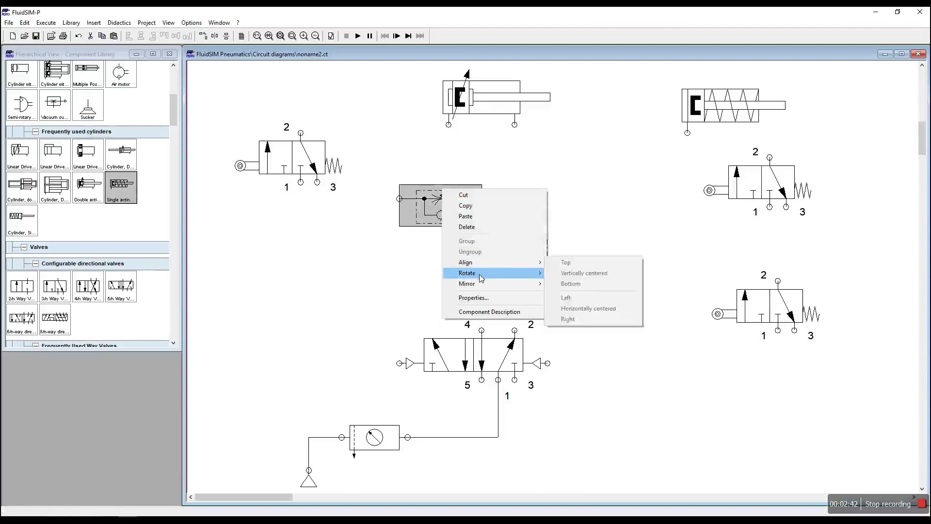
pyautogui.click(559, 274)
pyautogui.moveTo(449, 216); pyautogui.dragTo(481, 275)
# Reposition the double-acting cylinder and pipe the 5/2 valve's port 4 to the left flow valve
pyautogui.moveTo(494, 107); pyautogui.dragTo(512, 148)
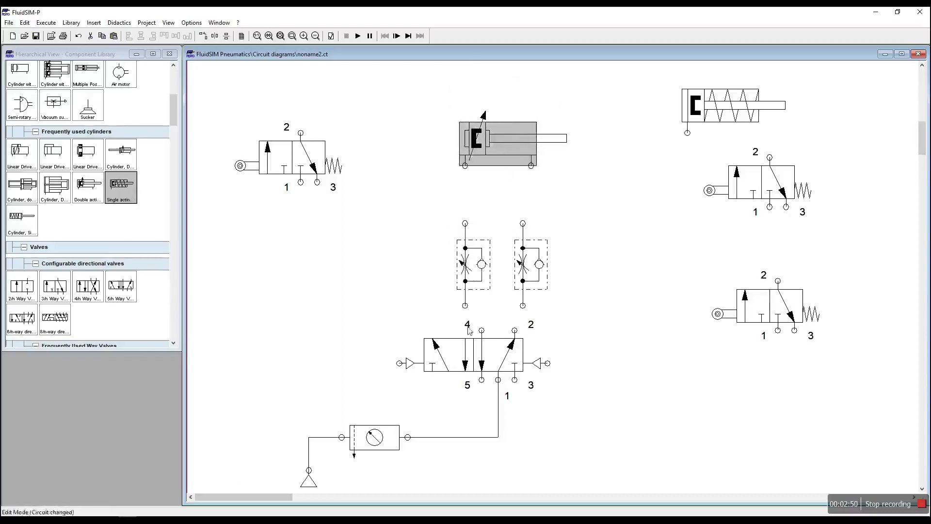
pyautogui.moveTo(482, 330); pyautogui.dragTo(466, 307)
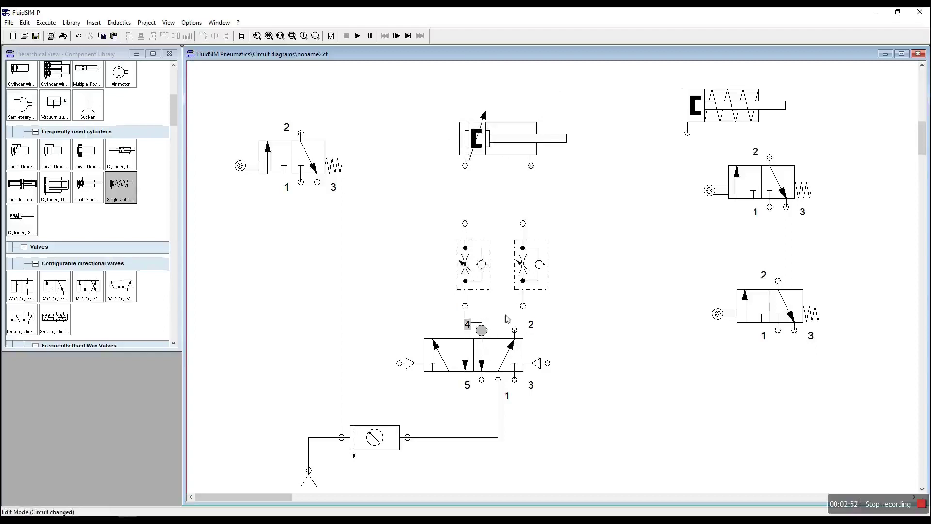
pyautogui.moveTo(469, 255); pyautogui.dragTo(486, 248)
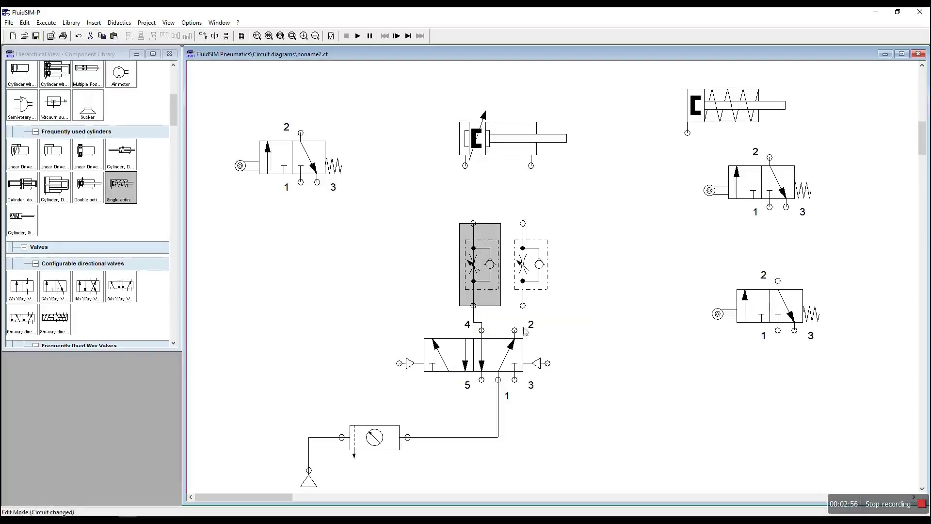
# Pipe port 2 to the right flow valve, then both flow valves to the cylinder's two ports
pyautogui.moveTo(515, 330); pyautogui.dragTo(529, 315)
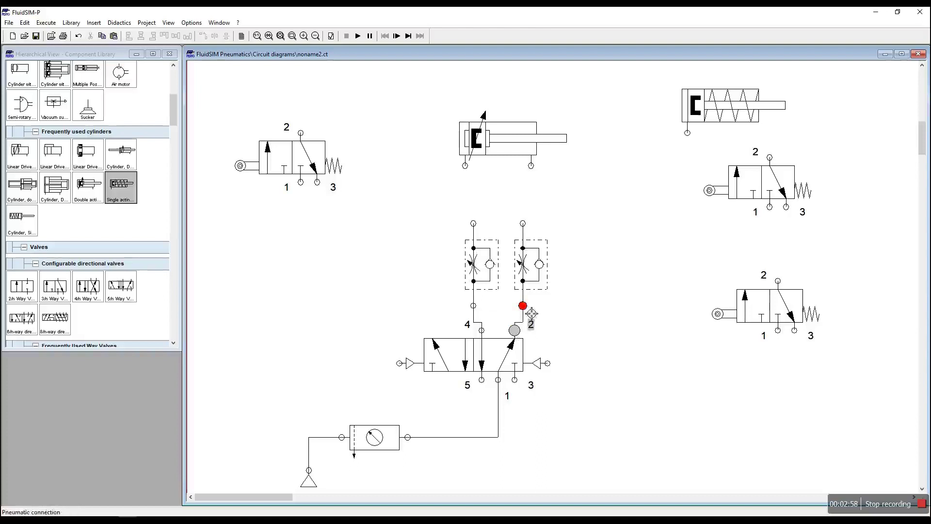
pyautogui.click(529, 258)
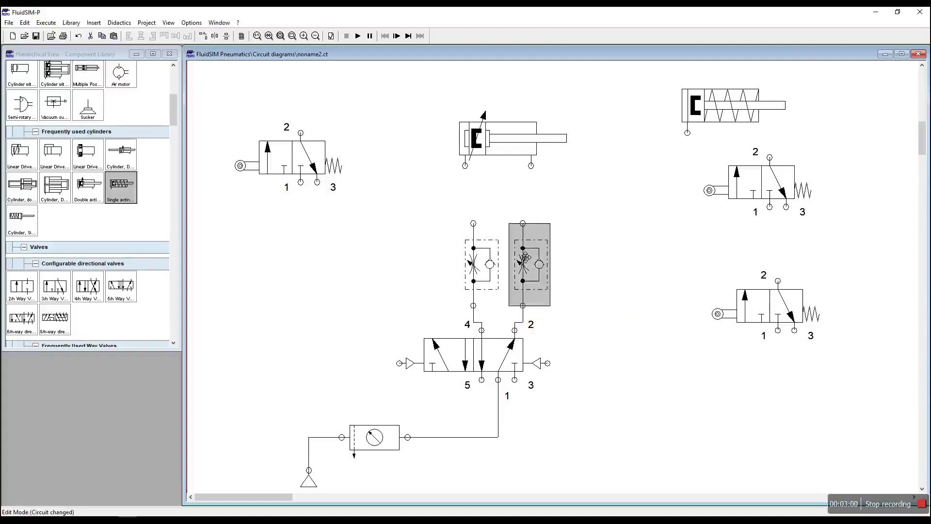
pyautogui.moveTo(524, 224); pyautogui.dragTo(531, 165)
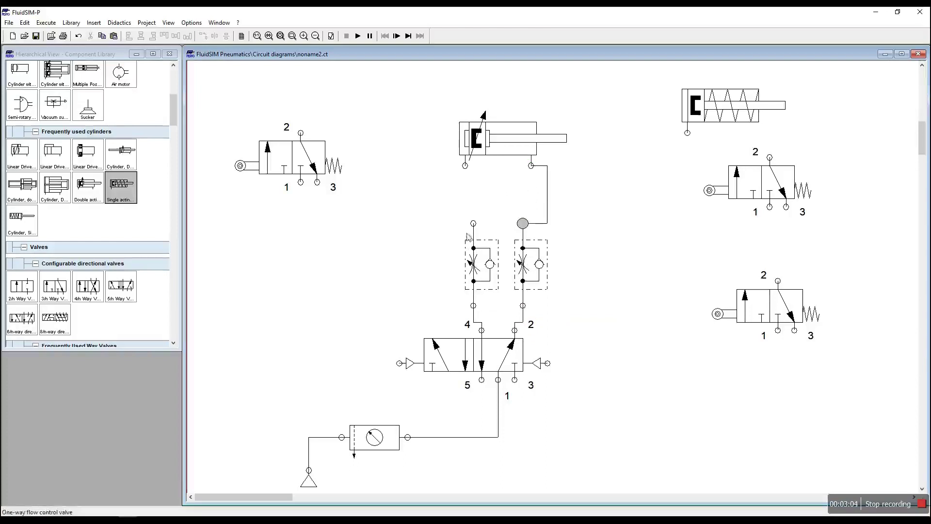
pyautogui.moveTo(474, 223); pyautogui.dragTo(465, 166)
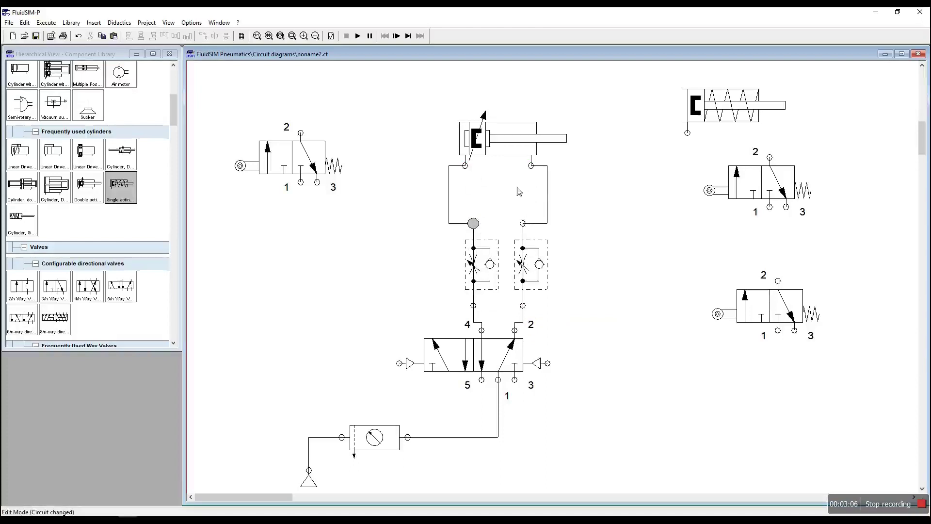
pyautogui.moveTo(547, 192); pyautogui.dragTo(539, 194)
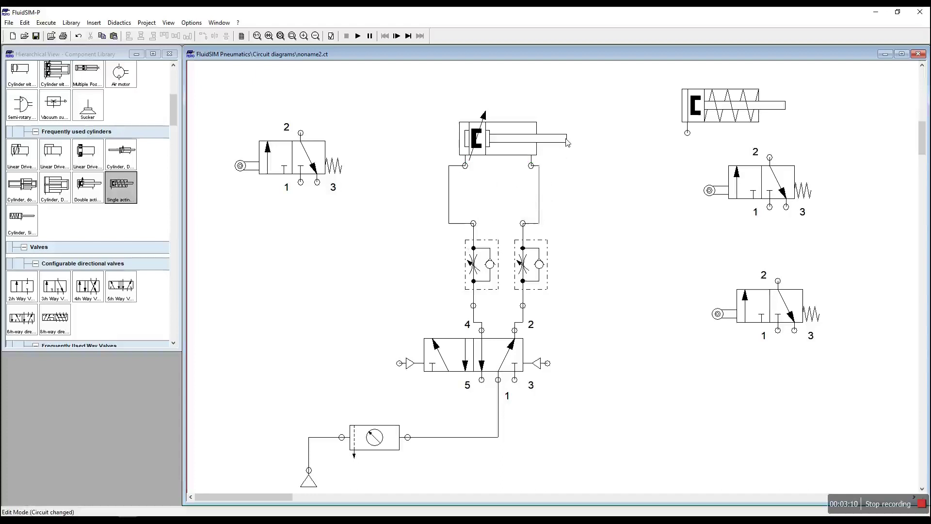
pyautogui.click(521, 139)
pyautogui.moveTo(521, 139)
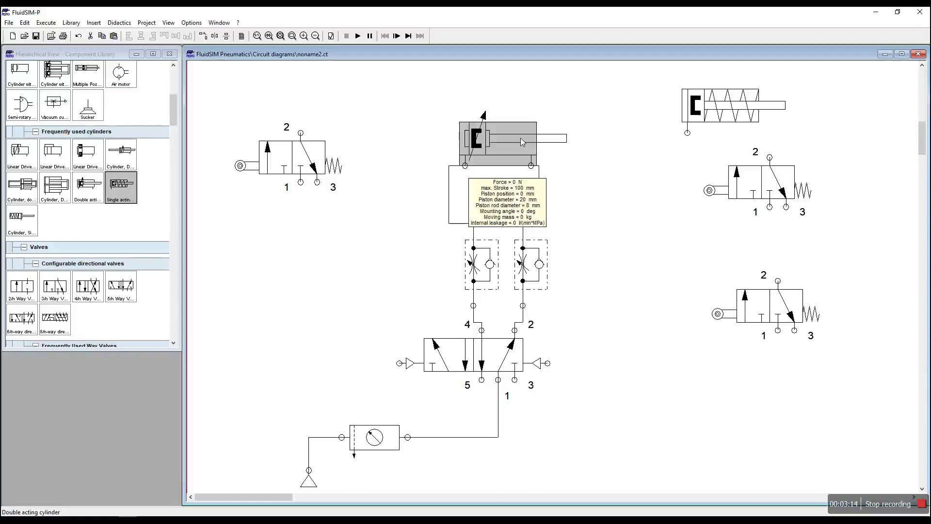
# Label the double-acting cylinder's positions A0 at 0 mm and A1 at 100 mm
pyautogui.doubleClick(520, 138)
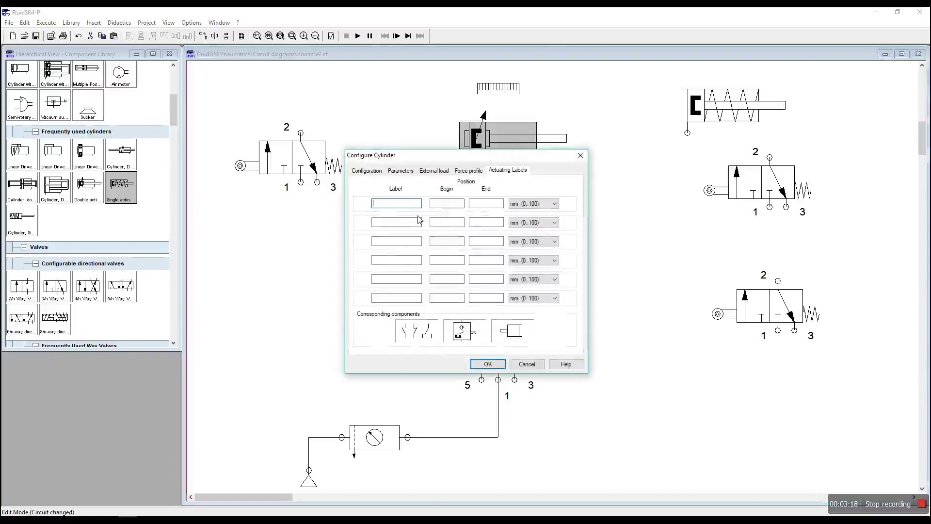
pyautogui.write('a1')
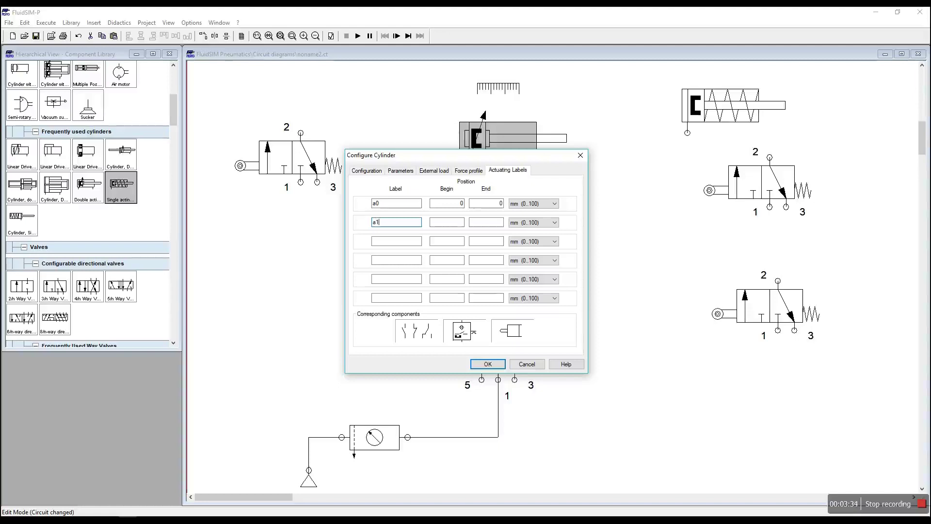
pyautogui.press('Tab')
pyautogui.write('1')
pyautogui.click(488, 363)
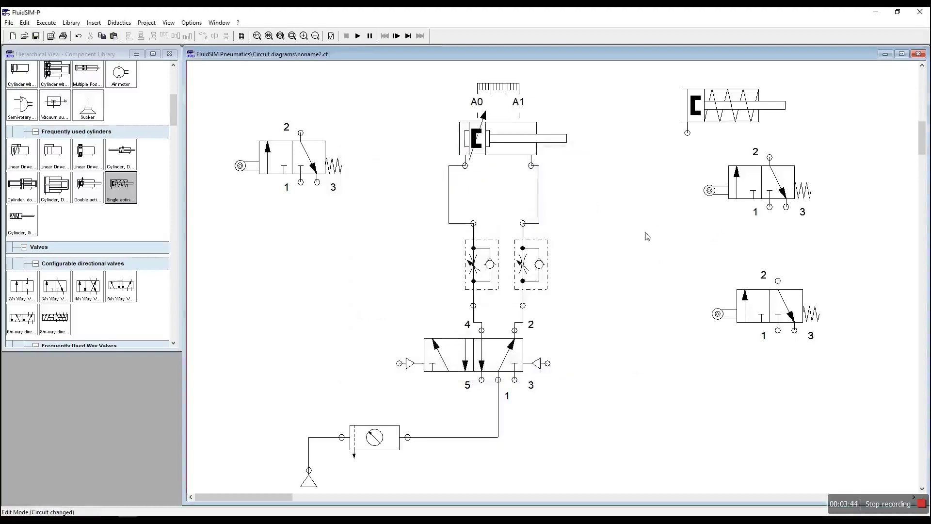
# Shift the right-hand 3/2 valves and rotate the lower one 270° to vertical
pyautogui.moveTo(767, 185); pyautogui.dragTo(823, 210)
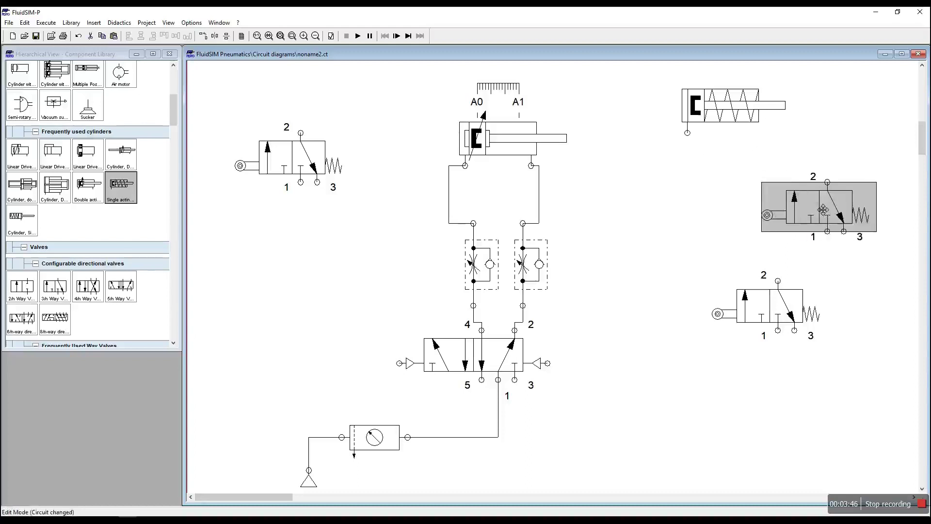
pyautogui.click(771, 316)
pyautogui.moveTo(664, 249); pyautogui.dragTo(664, 241)
pyautogui.rightClick(657, 235)
pyautogui.moveTo(679, 320)
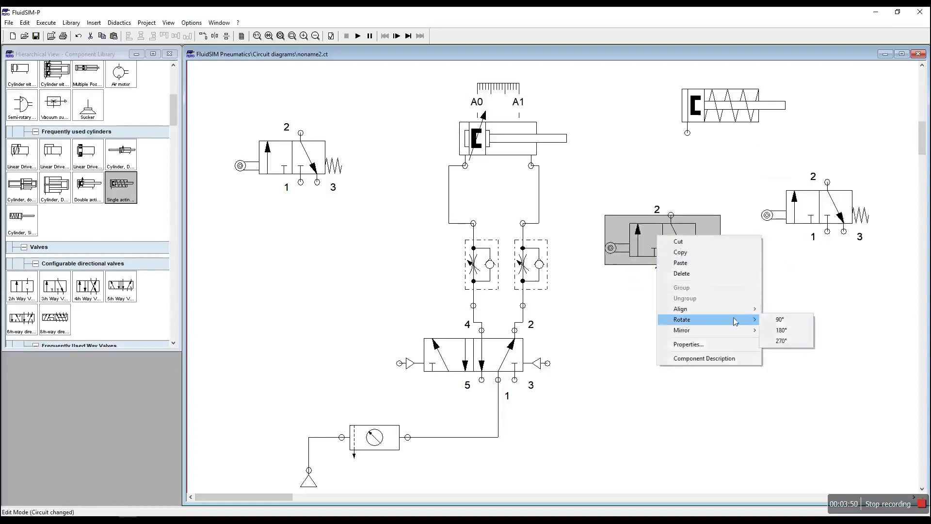
pyautogui.click(781, 342)
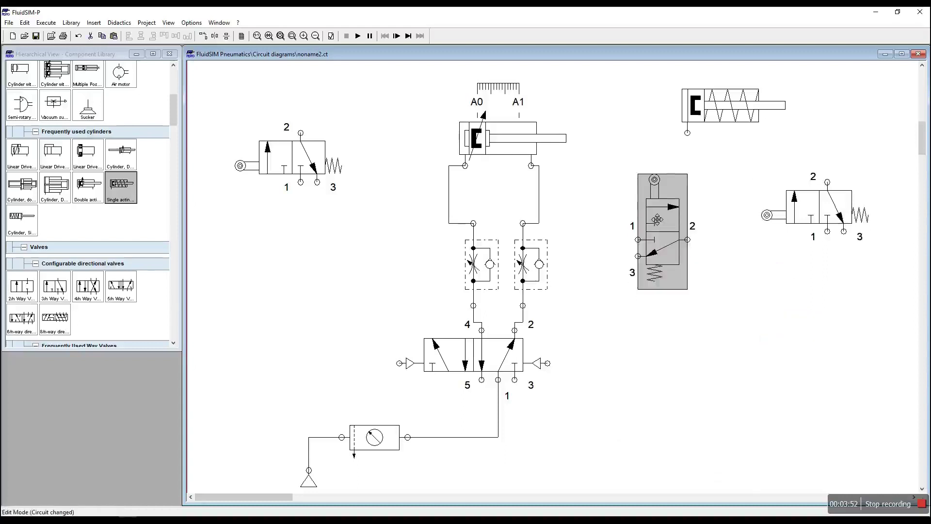
# Rotate the left 3/n valve 90° and move it beside the single-acting cylinder
pyautogui.click(300, 163)
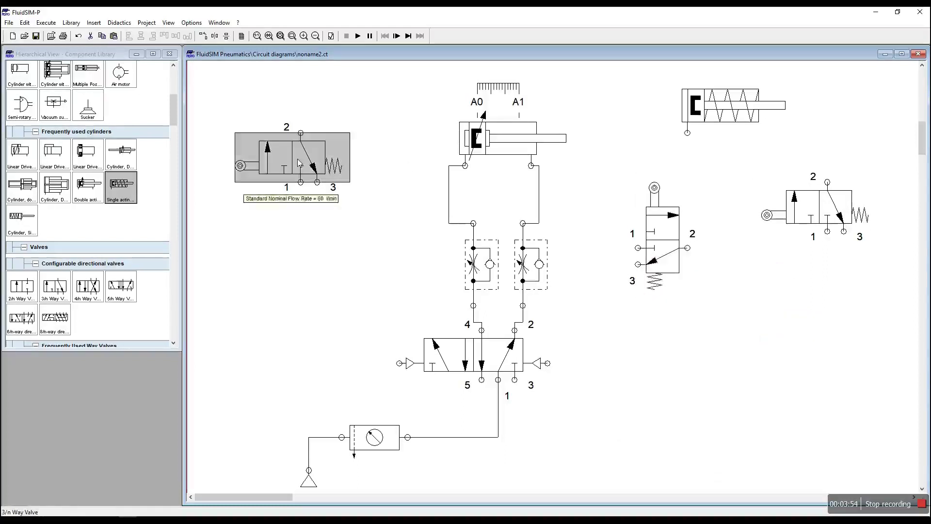
pyautogui.rightClick(299, 160)
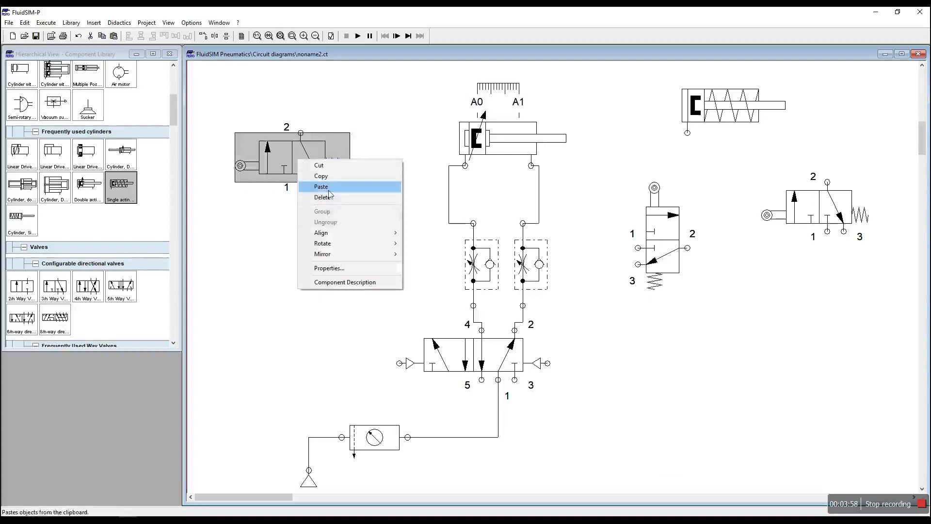
pyautogui.moveTo(338, 248)
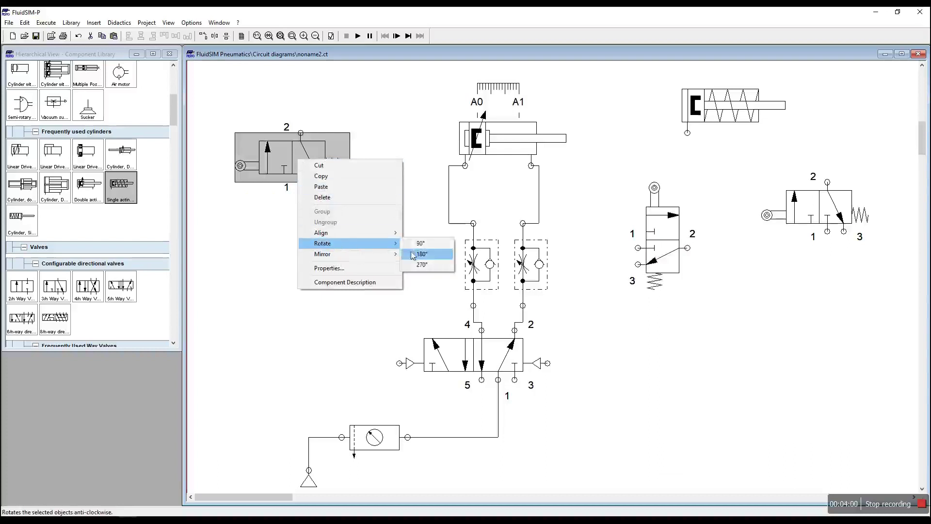
pyautogui.click(430, 245)
pyautogui.moveTo(274, 164); pyautogui.dragTo(629, 139)
# Move the whole first cylinder circuit down and shift the upper 3/2 valve left
pyautogui.scroll(1, 565, 205)
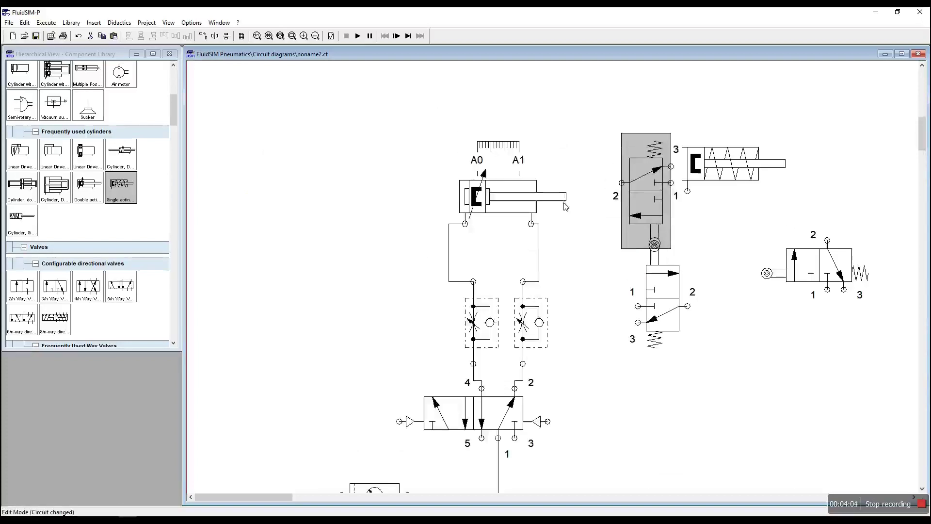
pyautogui.scroll(-1, 546, 207)
pyautogui.scroll(-1, 546, 207)
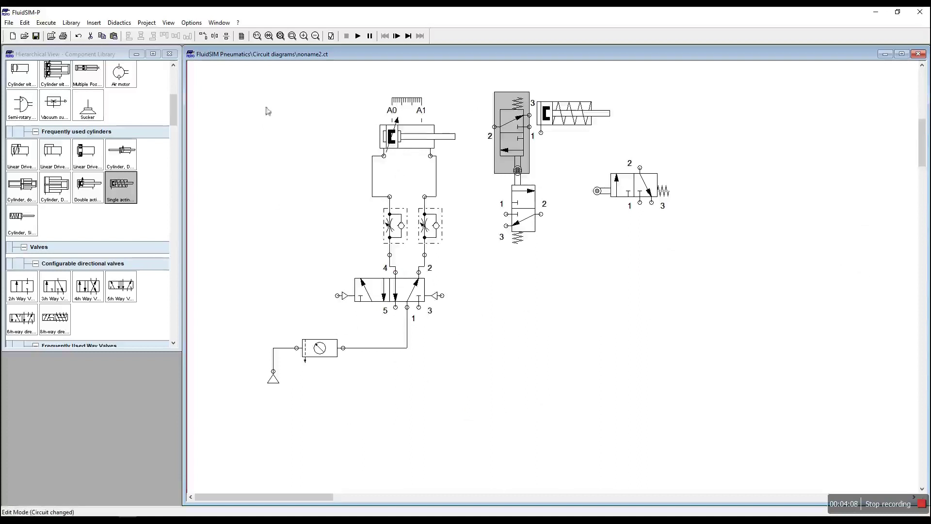
pyautogui.moveTo(234, 87); pyautogui.dragTo(463, 395)
pyautogui.moveTo(410, 241); pyautogui.dragTo(418, 320)
pyautogui.click(542, 247)
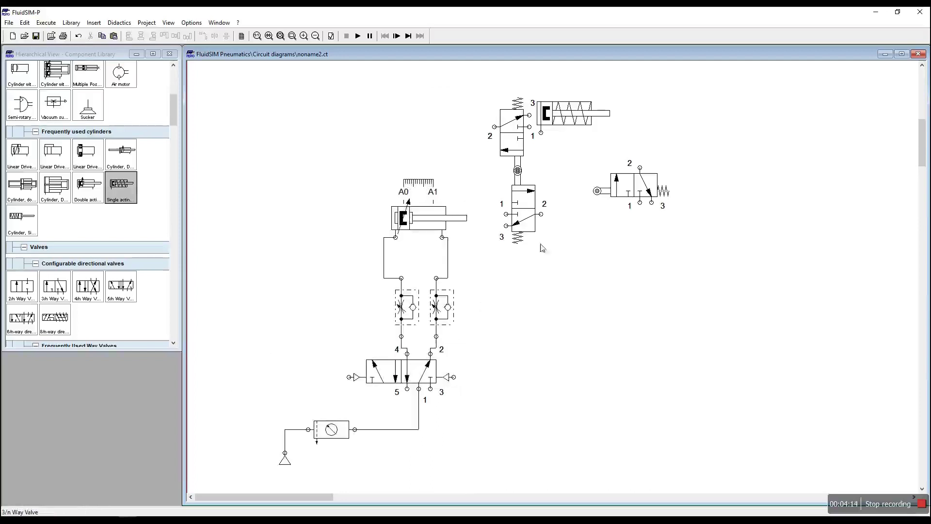
pyautogui.moveTo(523, 145); pyautogui.dragTo(464, 141)
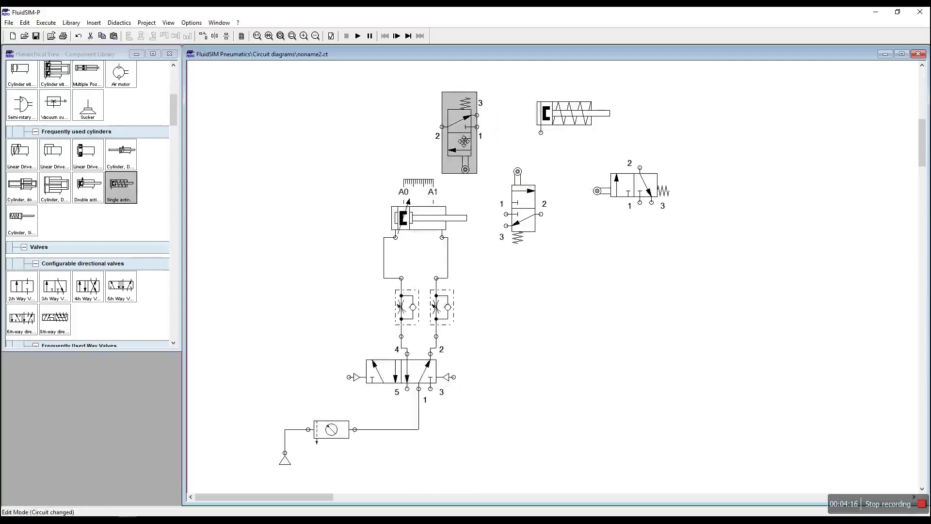
# Give the top valve's roller the mechanical connection label A0
pyautogui.doubleClick(466, 169)
pyautogui.write('a')
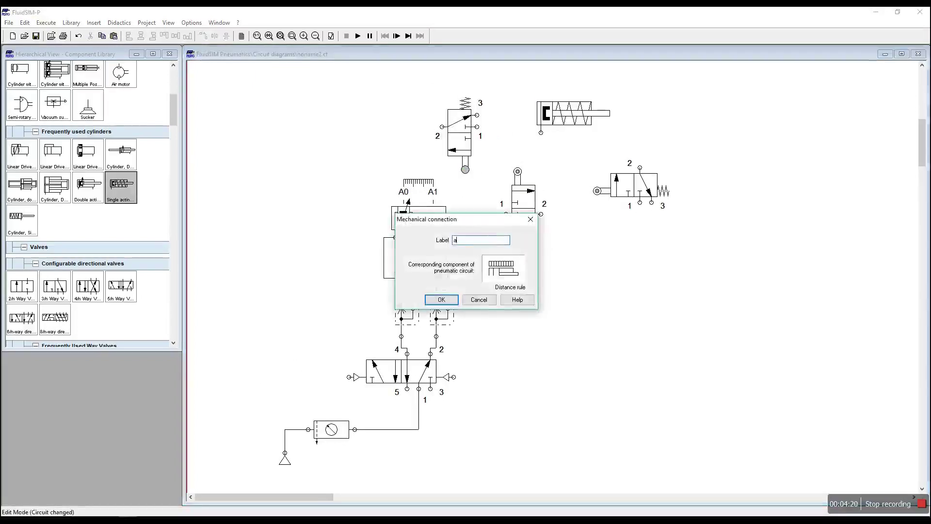
pyautogui.write('0')
pyautogui.click(441, 299)
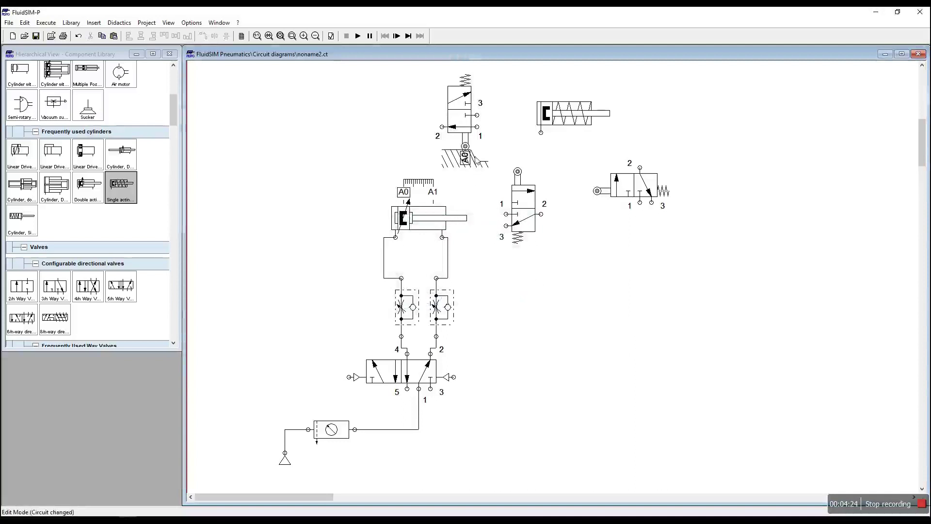
# Move the roller valve right of the cylinder and label its roller A1
pyautogui.moveTo(529, 214); pyautogui.dragTo(546, 266)
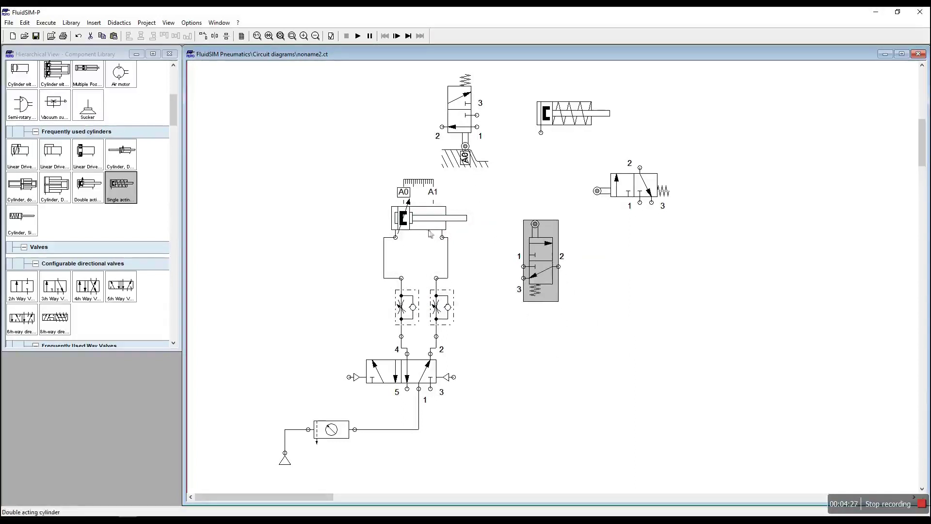
pyautogui.doubleClick(536, 227)
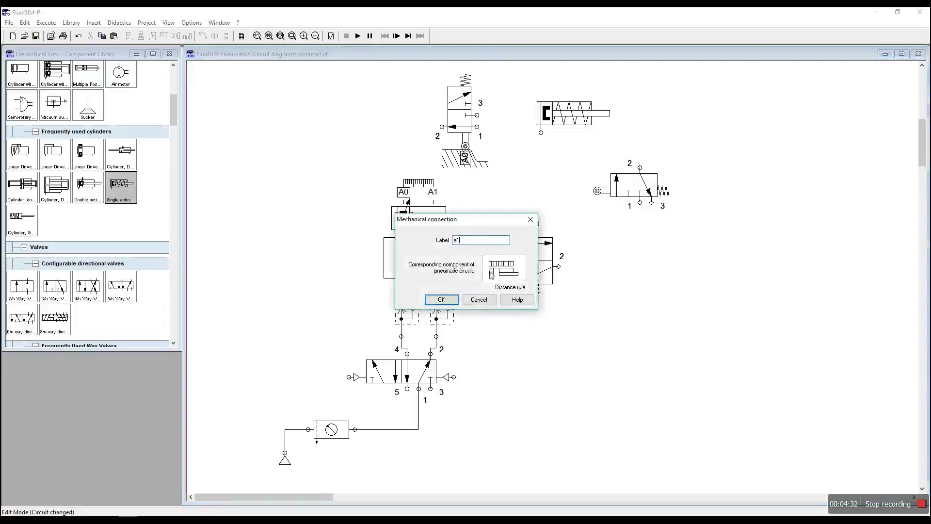
pyautogui.click(442, 298)
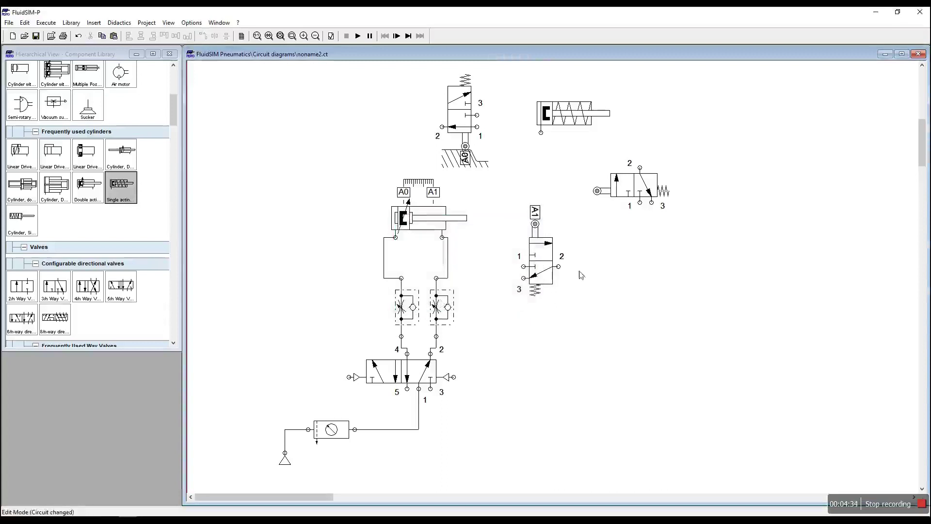
pyautogui.moveTo(618, 181); pyautogui.dragTo(712, 182)
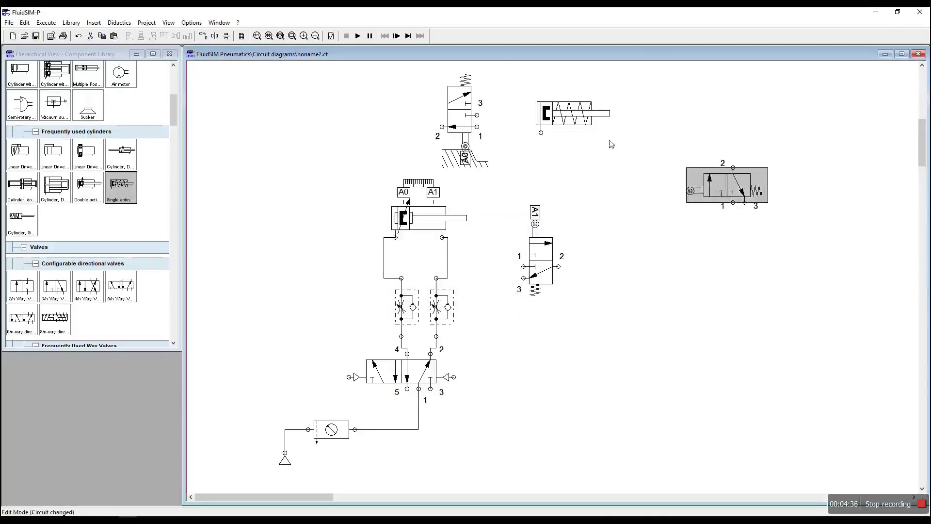
# Move the single-acting cylinder beside the right roller valve and rotate the valve 270° upright
pyautogui.moveTo(584, 121); pyautogui.dragTo(747, 214)
pyautogui.rightClick(747, 213)
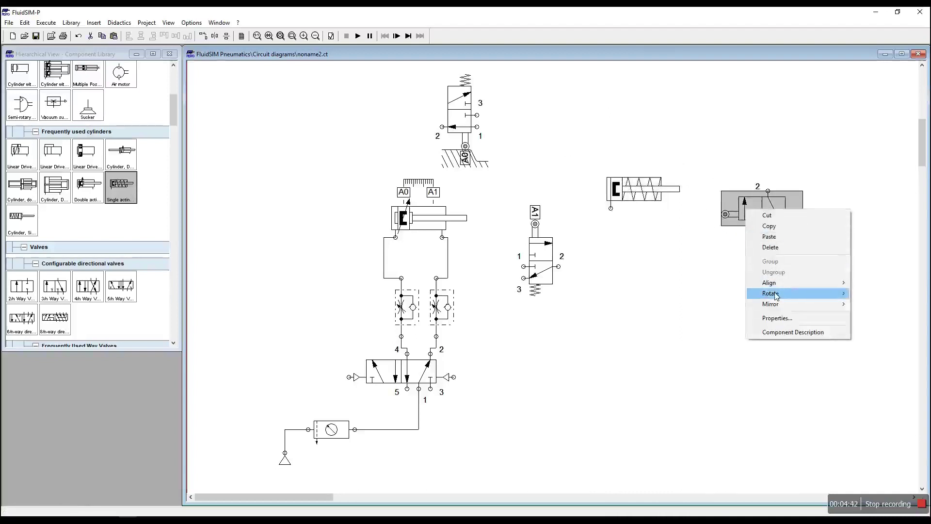
pyautogui.moveTo(777, 296)
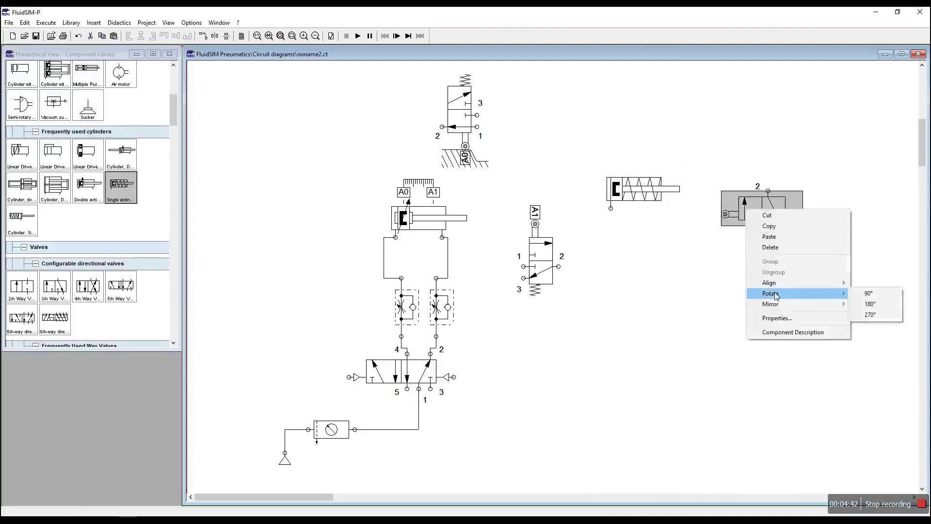
pyautogui.click(870, 315)
pyautogui.moveTo(758, 220); pyautogui.dragTo(758, 255)
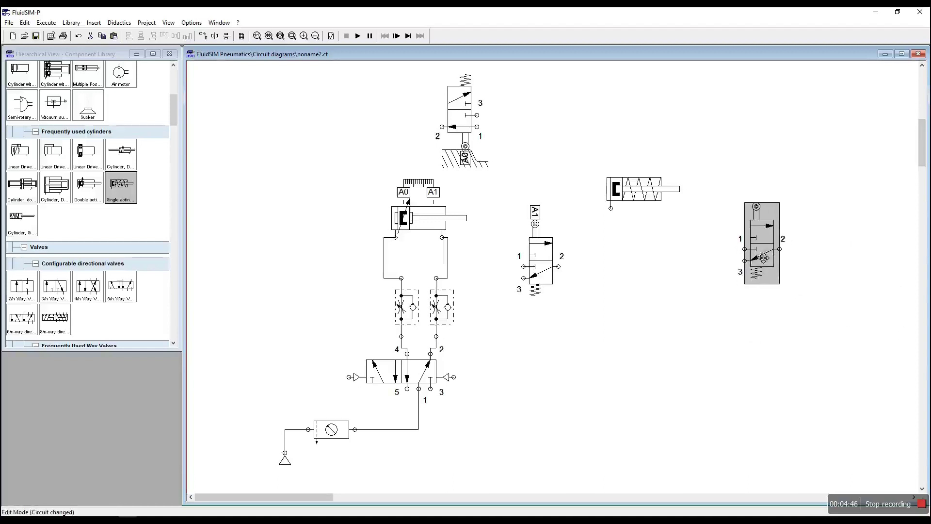
# Label the cylinder positions B0 at 0 mm and B1 at 50 mm, and mark the roller valve B1
pyautogui.doubleClick(641, 194)
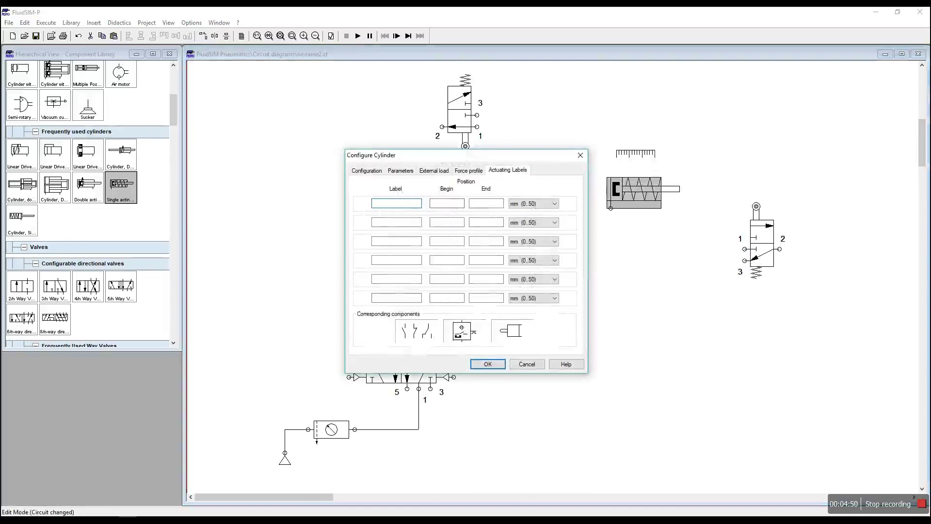
pyautogui.click(464, 203)
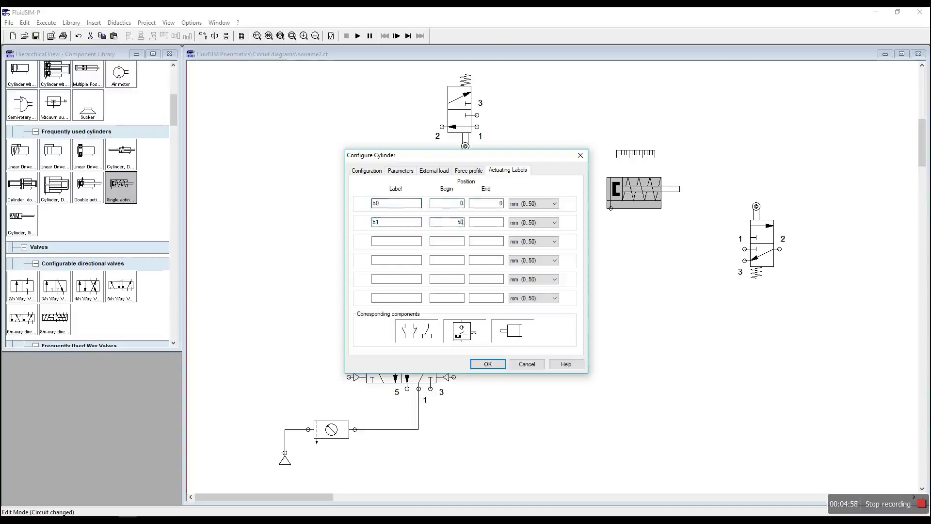
pyautogui.click(488, 364)
pyautogui.doubleClick(757, 207)
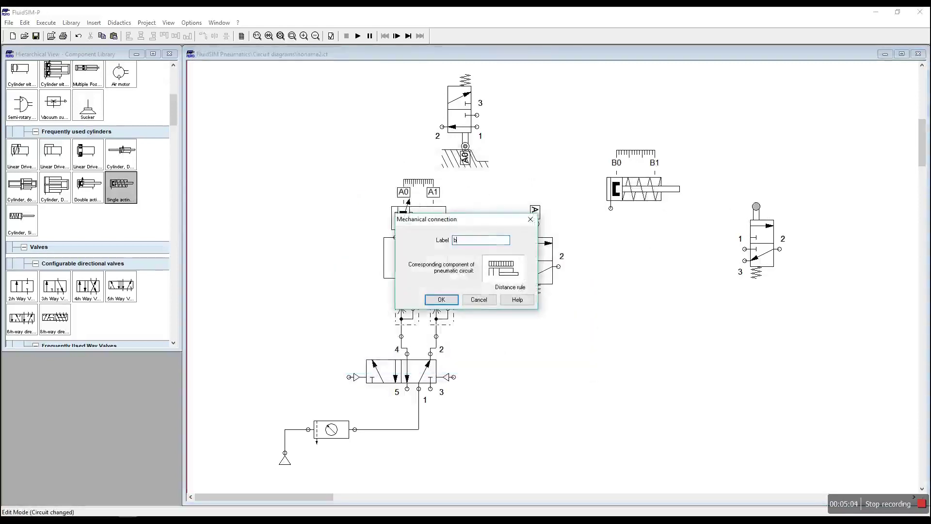
pyautogui.click(442, 299)
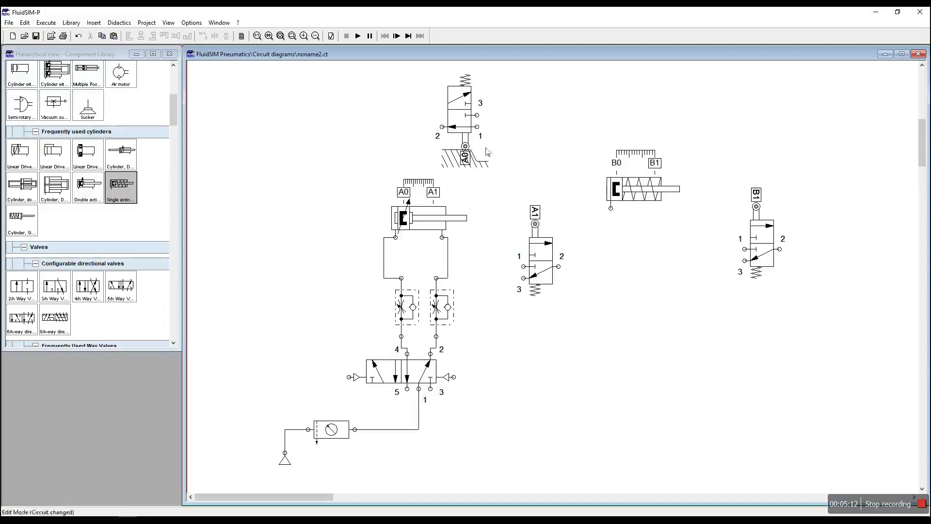
# Connect the top valve's port 2 to the 5/2 valve's left pilot and port 1 to the supply line
pyautogui.moveTo(449, 137); pyautogui.dragTo(356, 385)
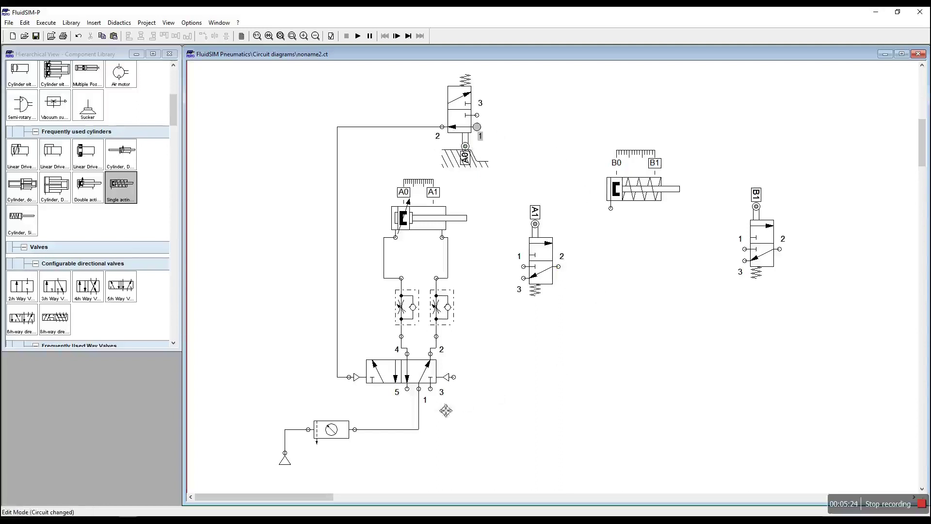
pyautogui.moveTo(431, 423); pyautogui.dragTo(419, 417)
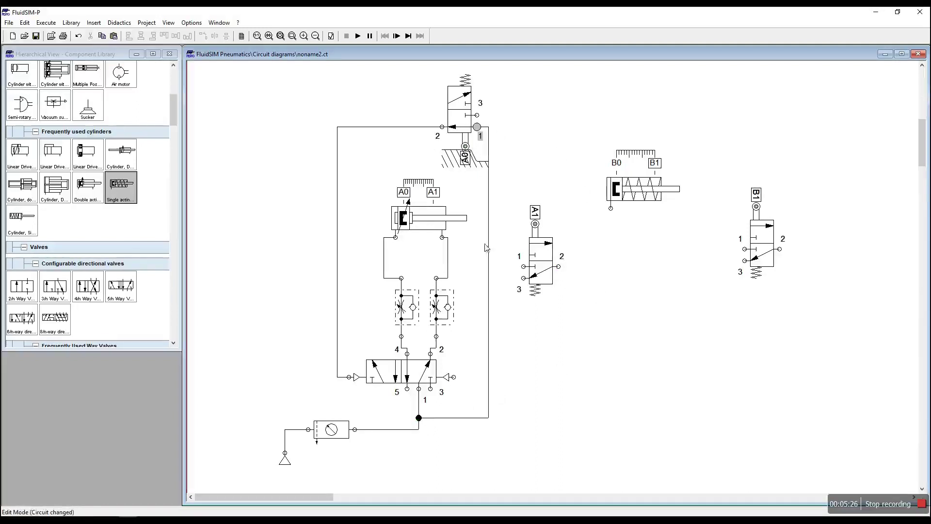
pyautogui.moveTo(496, 251); pyautogui.dragTo(588, 262)
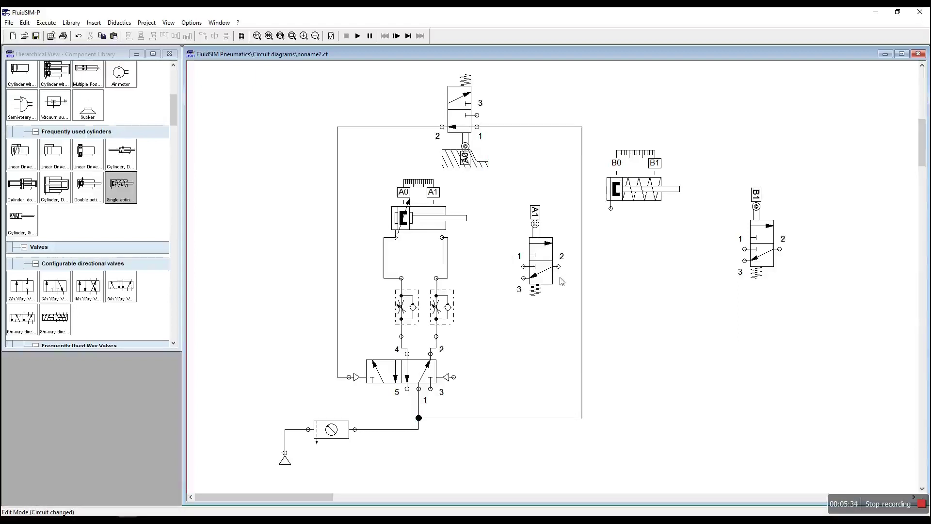
pyautogui.click(416, 400)
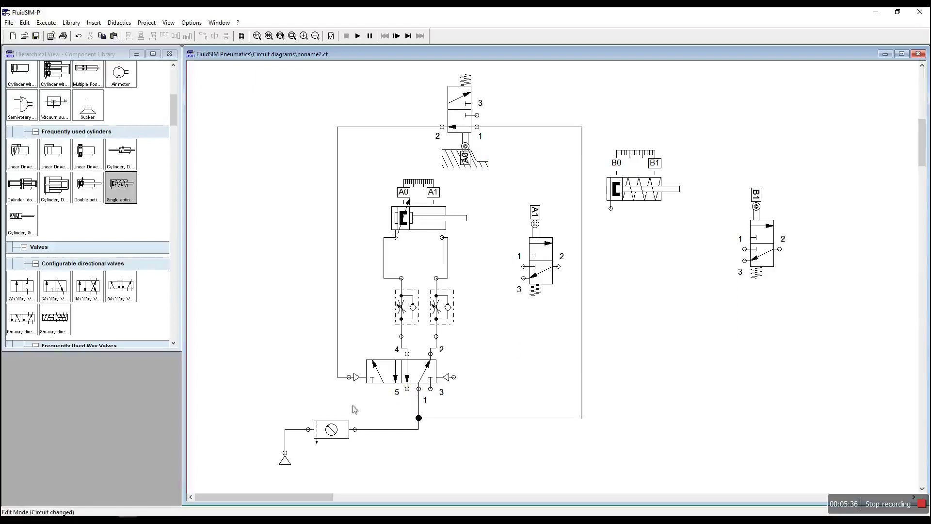
# Fit exhaust terminators to ports 3 and 5 of the 5/2 valve
pyautogui.rightClick(439, 394)
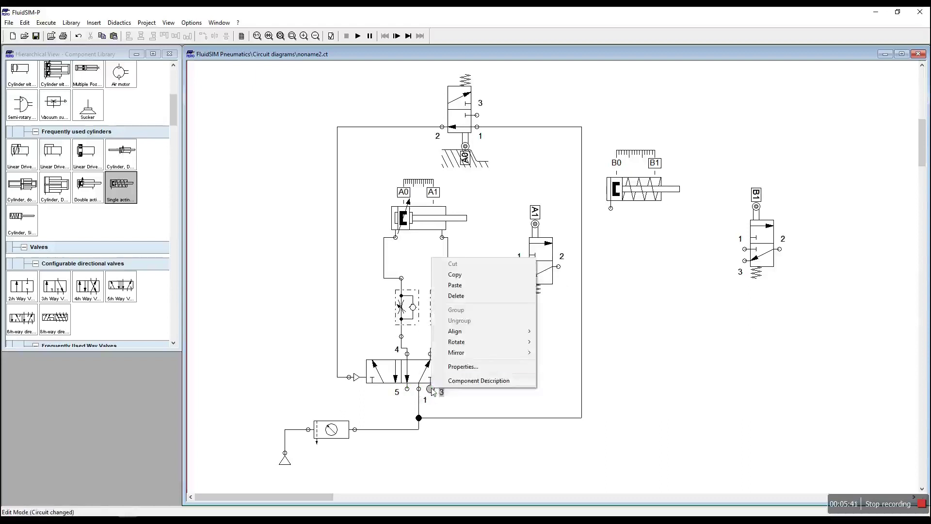
pyautogui.click(457, 369)
pyautogui.click(468, 290)
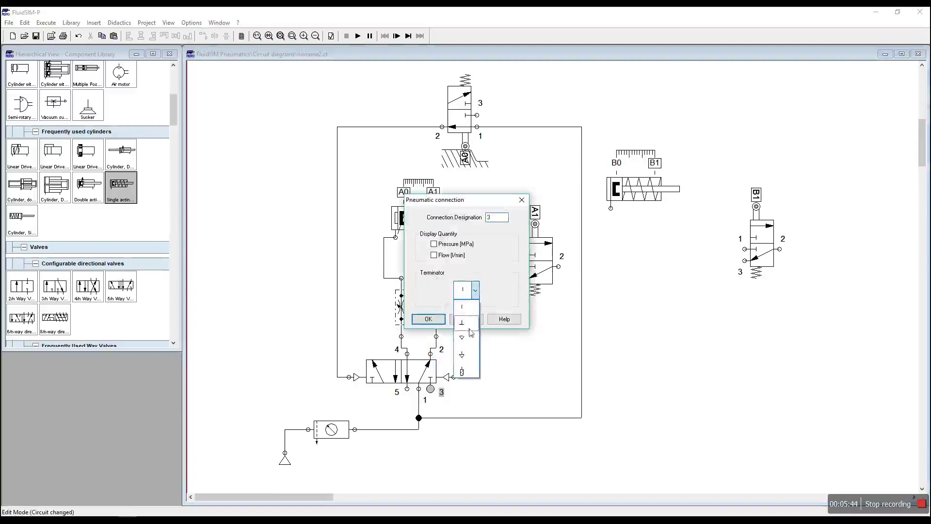
pyautogui.click(466, 349)
pyautogui.click(437, 321)
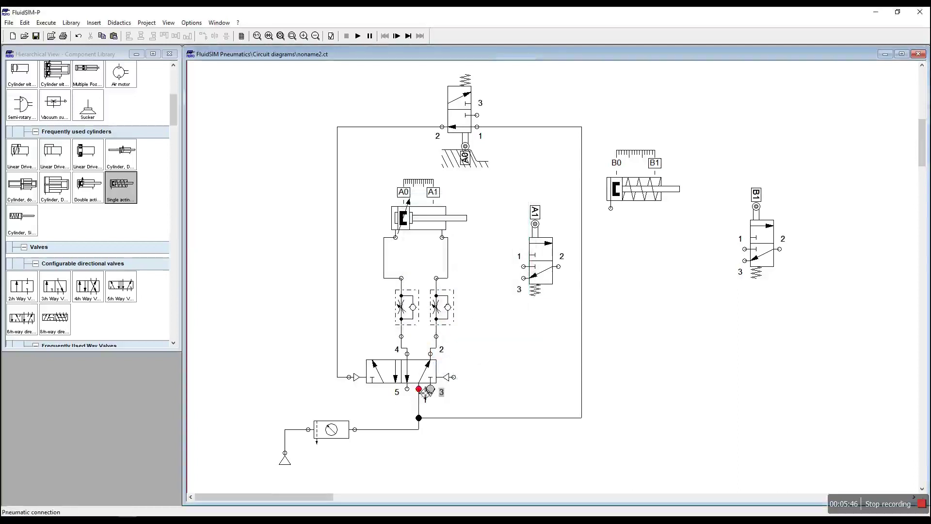
pyautogui.rightClick(407, 388)
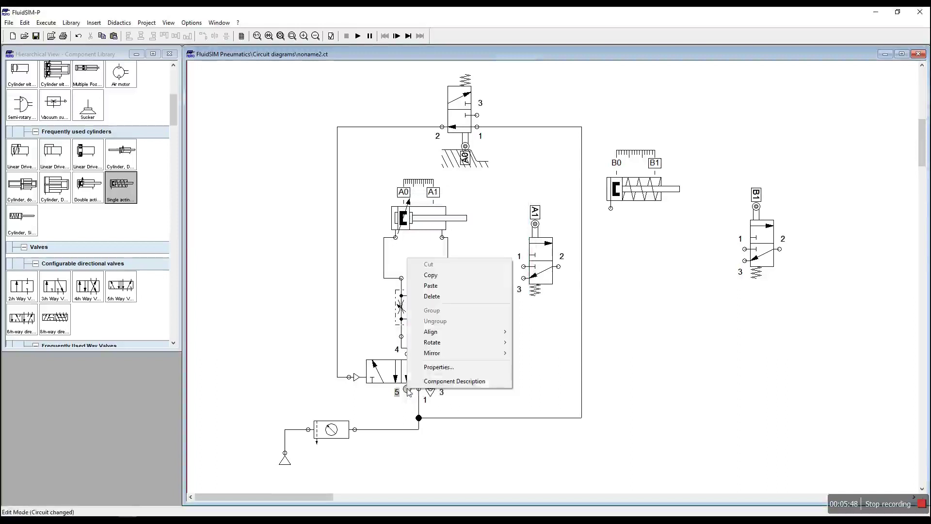
pyautogui.click(434, 367)
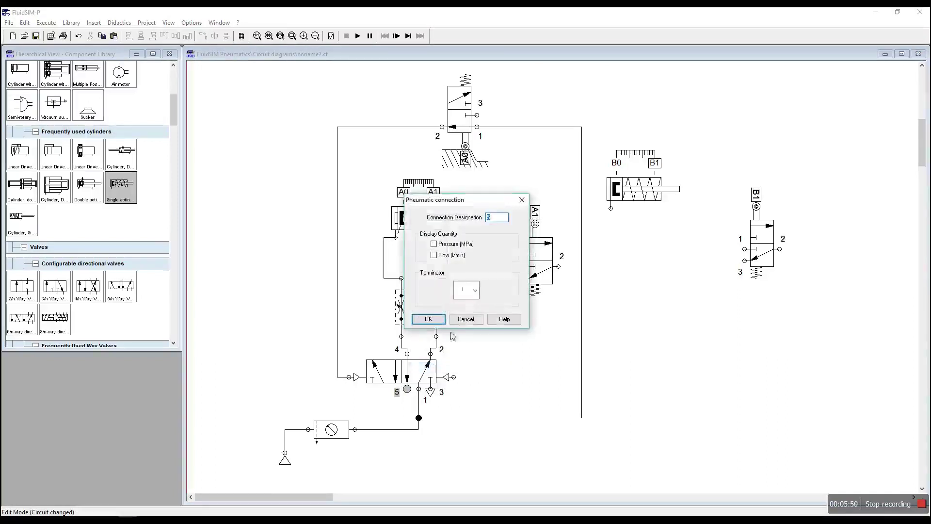
pyautogui.click(476, 291)
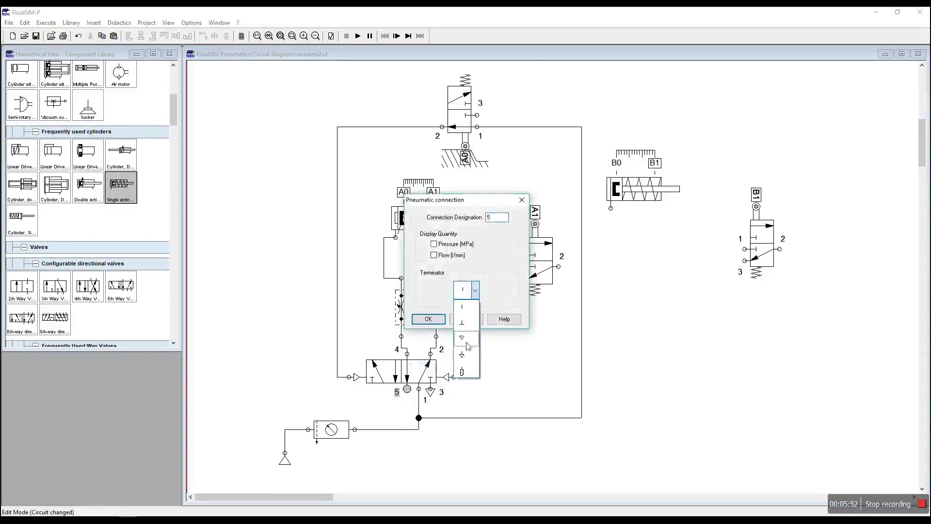
pyautogui.click(462, 343)
pyautogui.click(429, 319)
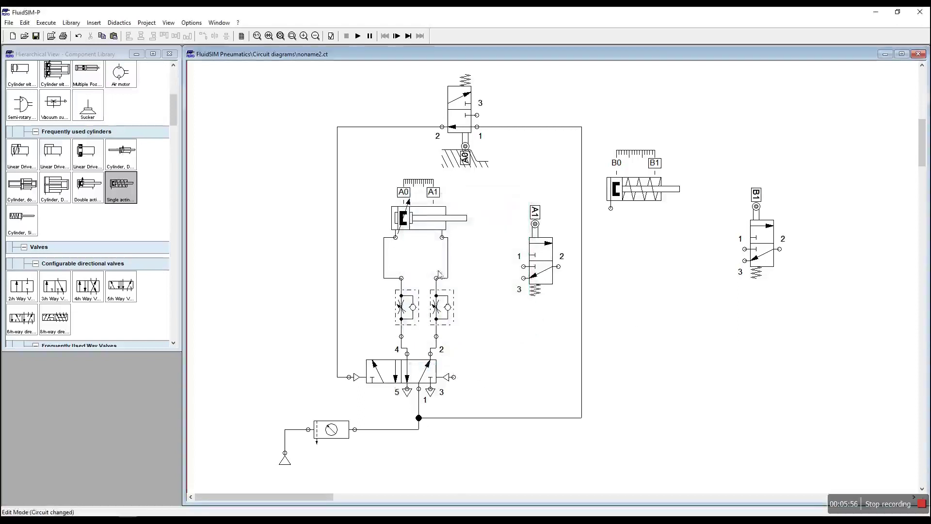
# Fit an exhaust terminator to the top valve's port 3
pyautogui.rightClick(479, 116)
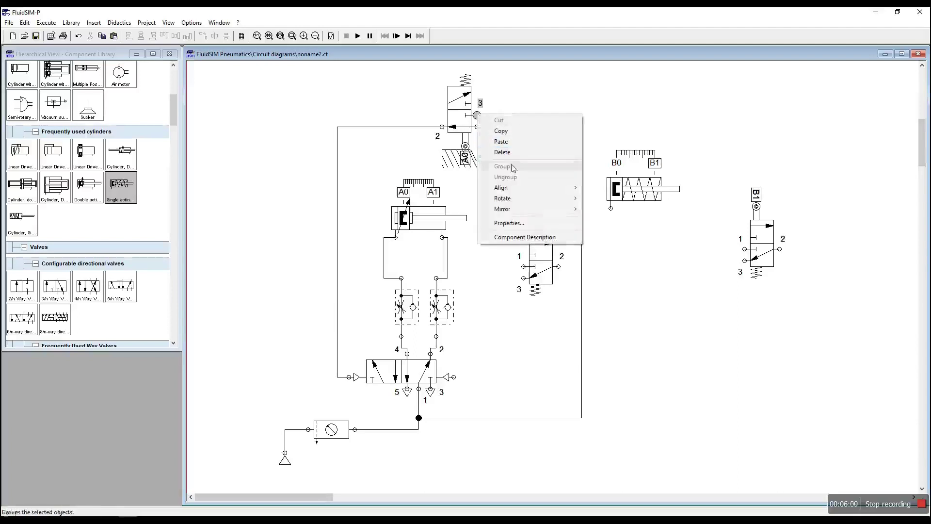
pyautogui.click(515, 223)
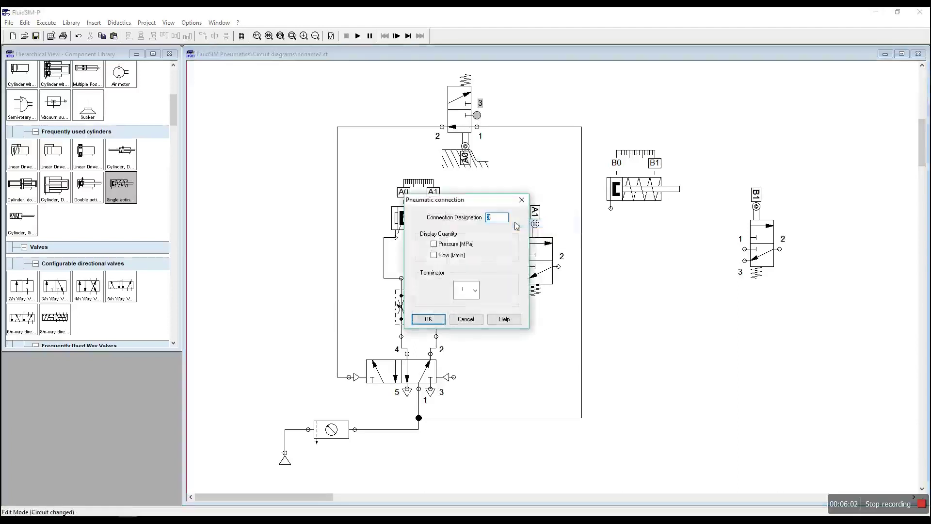
pyautogui.click(475, 290)
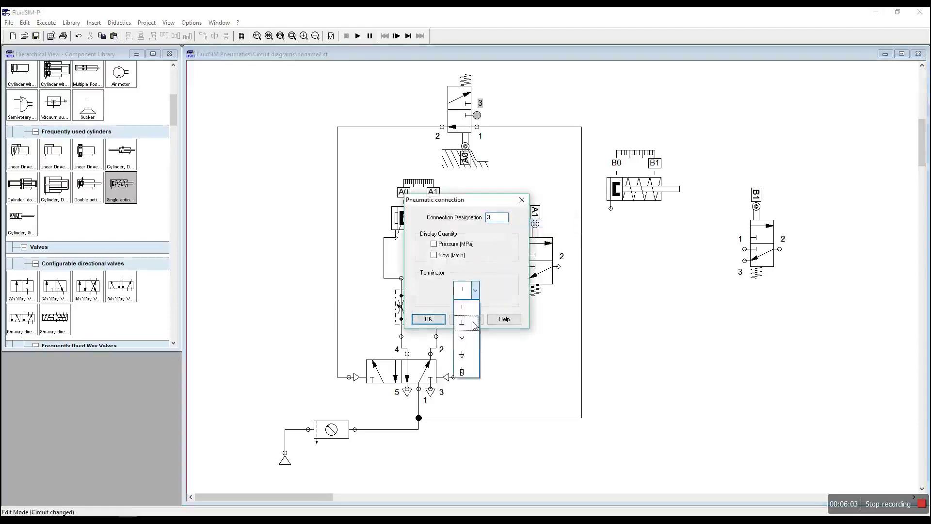
pyautogui.click(466, 360)
pyautogui.click(428, 319)
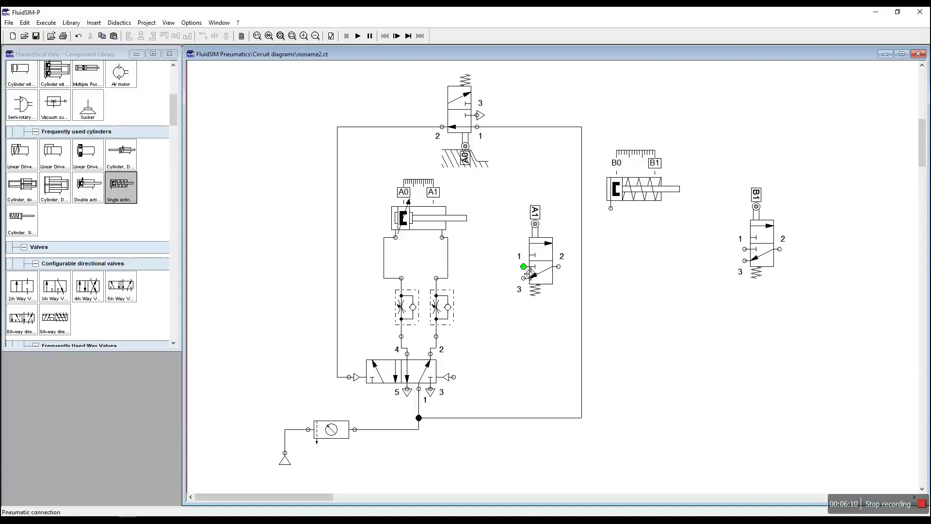
# Fit exhaust terminators to port 1 of the A1 valve and the B1 valve
pyautogui.rightClick(523, 266)
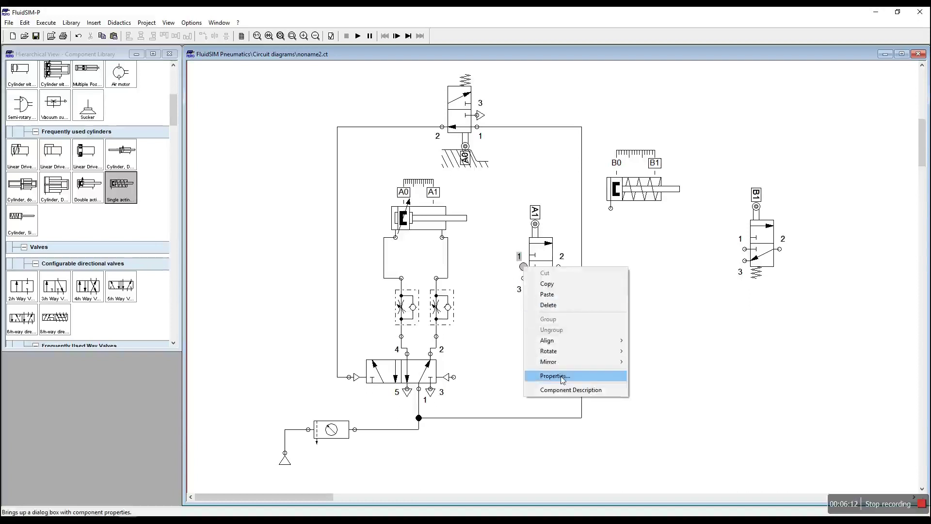
pyautogui.click(555, 376)
pyautogui.click(467, 290)
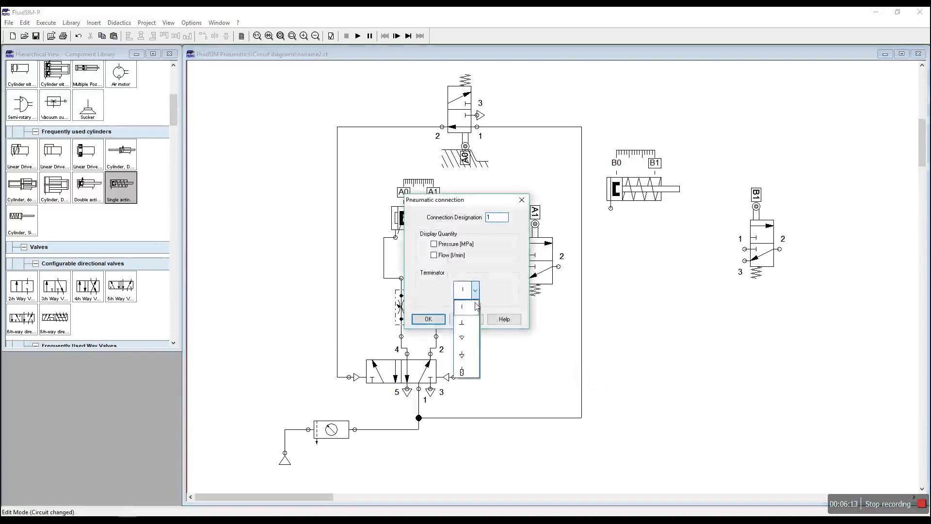
pyautogui.click(468, 355)
pyautogui.click(428, 319)
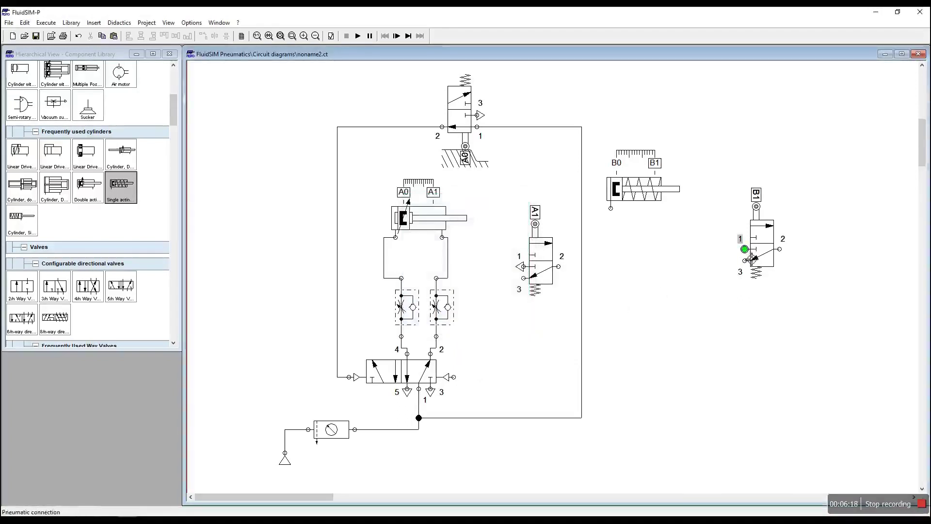
pyautogui.rightClick(745, 250)
pyautogui.click(766, 360)
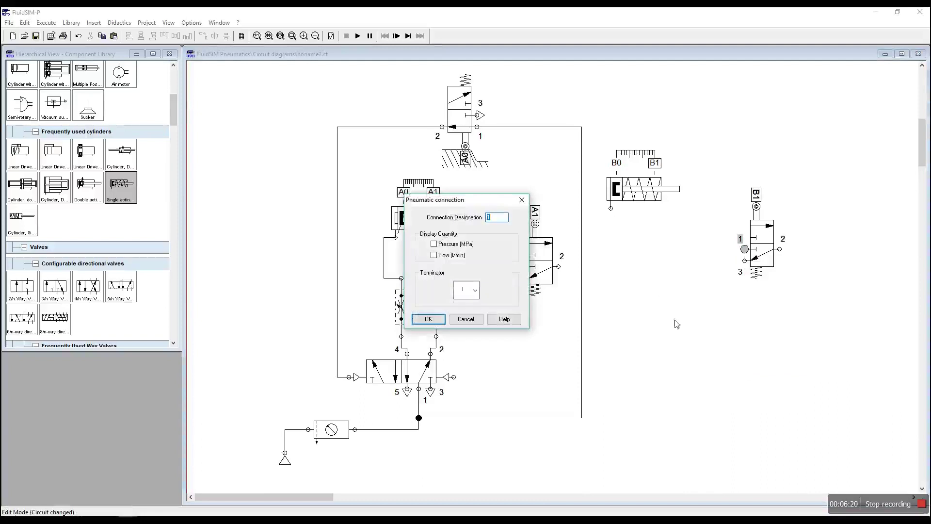
pyautogui.click(475, 291)
pyautogui.click(469, 354)
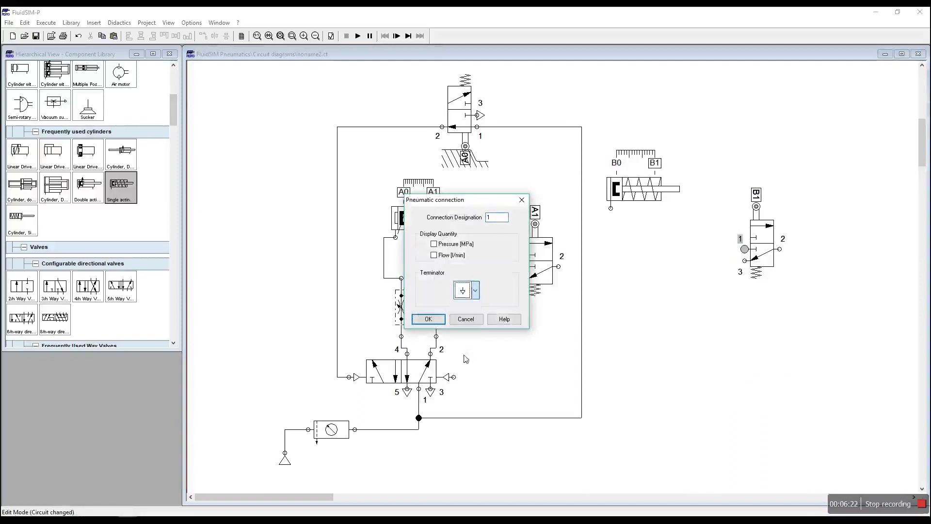
pyautogui.click(428, 319)
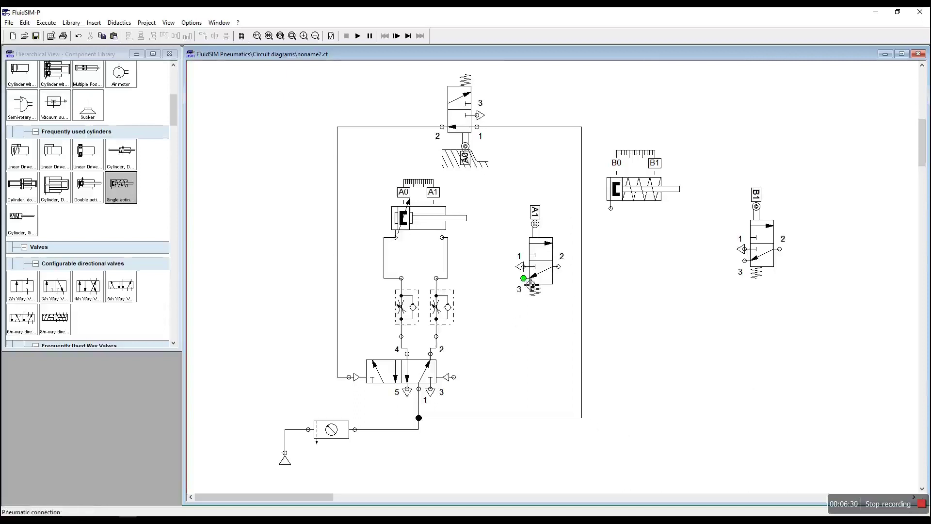
# Wire the A1 valve's port 3 to the supply line and port 2 to the single-acting cylinder
pyautogui.moveTo(531, 285); pyautogui.dragTo(493, 431)
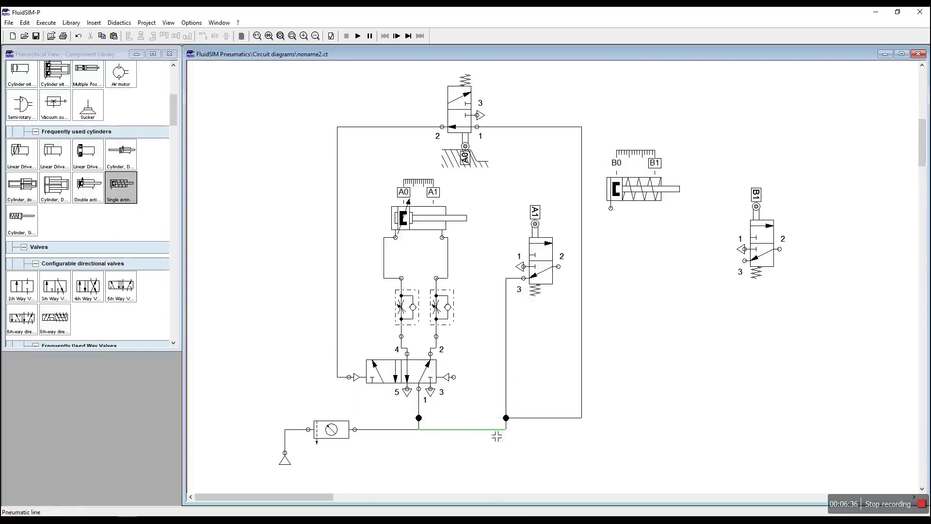
pyautogui.moveTo(425, 426); pyautogui.dragTo(420, 430)
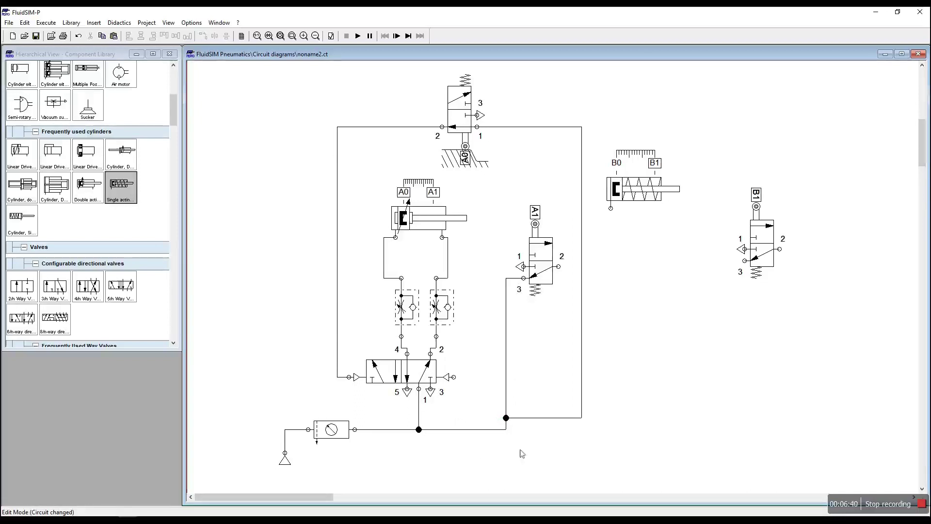
pyautogui.moveTo(506, 420); pyautogui.dragTo(514, 435)
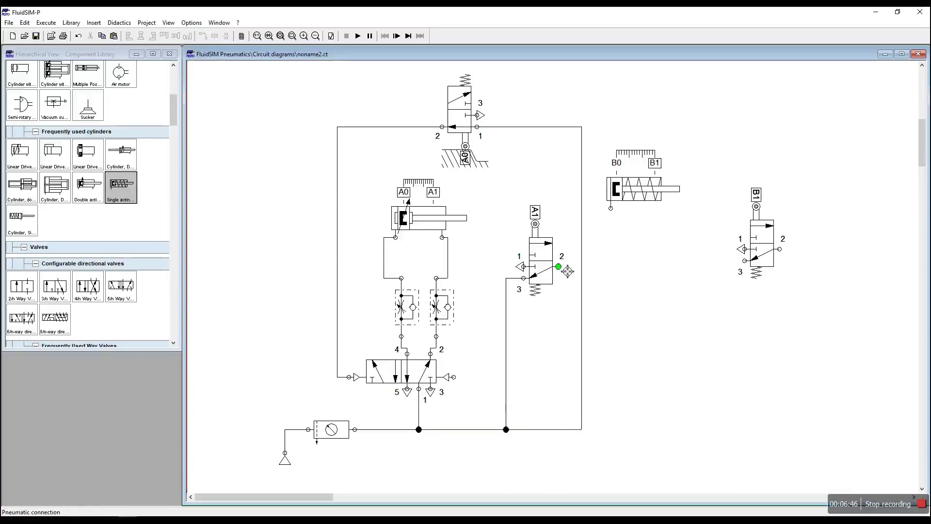
pyautogui.moveTo(559, 266); pyautogui.dragTo(611, 208)
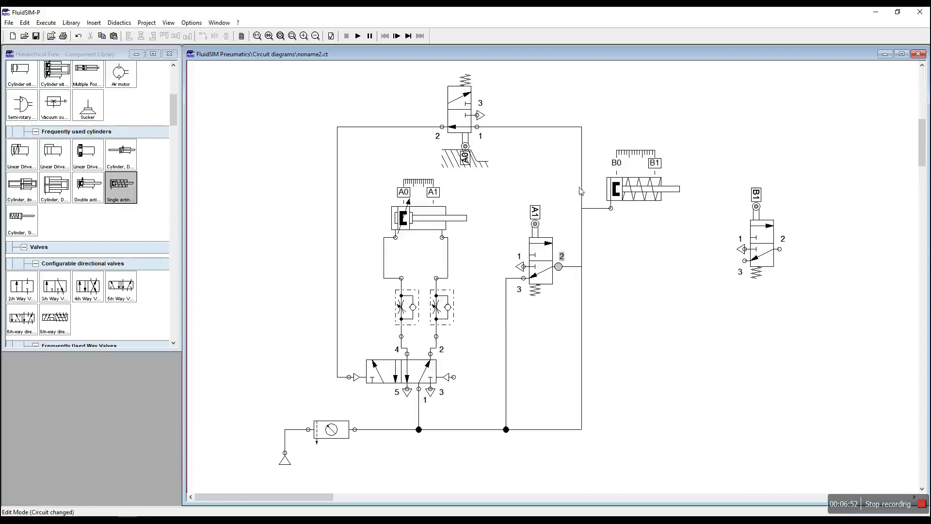
pyautogui.moveTo(582, 189); pyautogui.dragTo(576, 188)
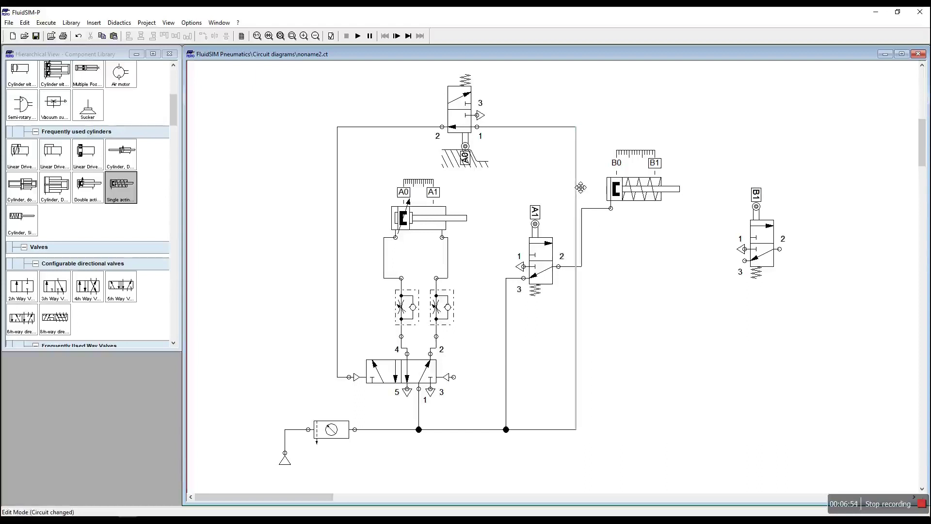
pyautogui.moveTo(583, 245); pyautogui.dragTo(602, 249)
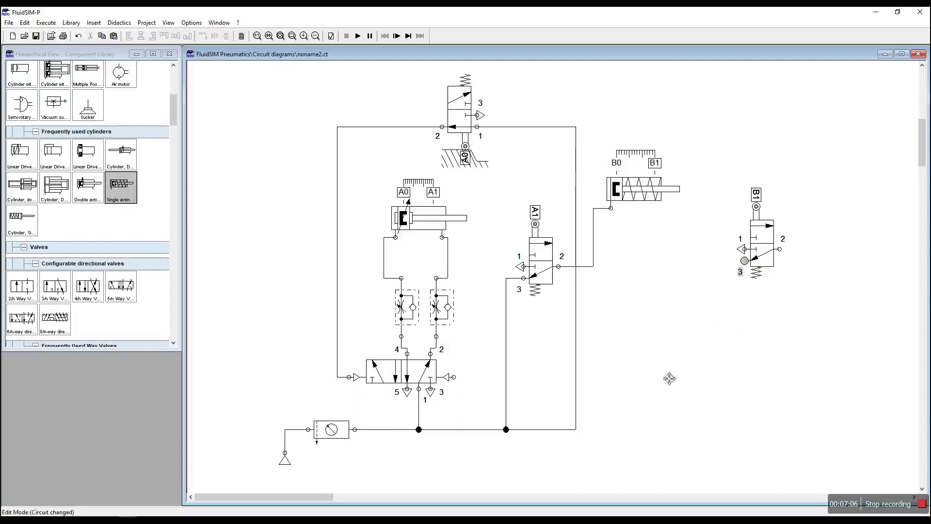
# Wire the B1 valve's port 3 to the supply line and port 2 to the 5/2 valve's right pilot
pyautogui.moveTo(581, 436); pyautogui.dragTo(581, 436)
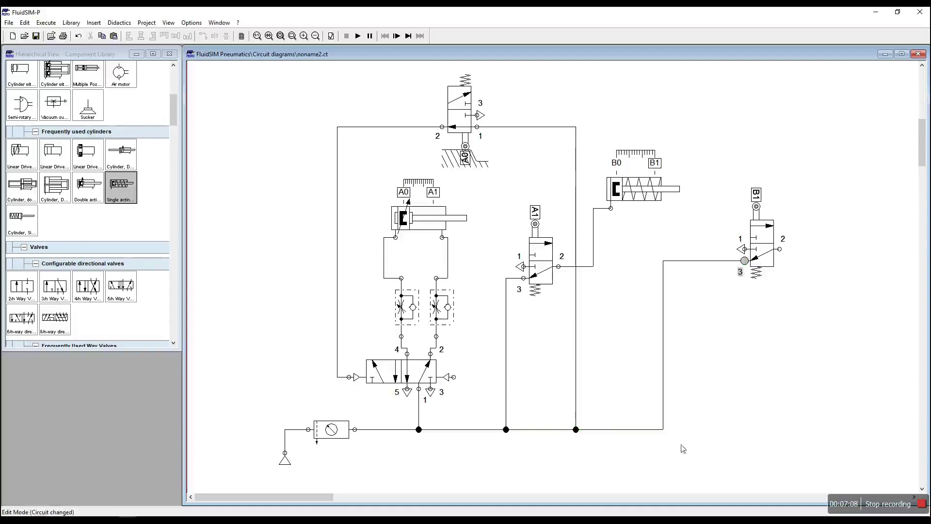
pyautogui.moveTo(780, 249); pyautogui.dragTo(794, 310)
pyautogui.moveTo(526, 377); pyautogui.dragTo(453, 377)
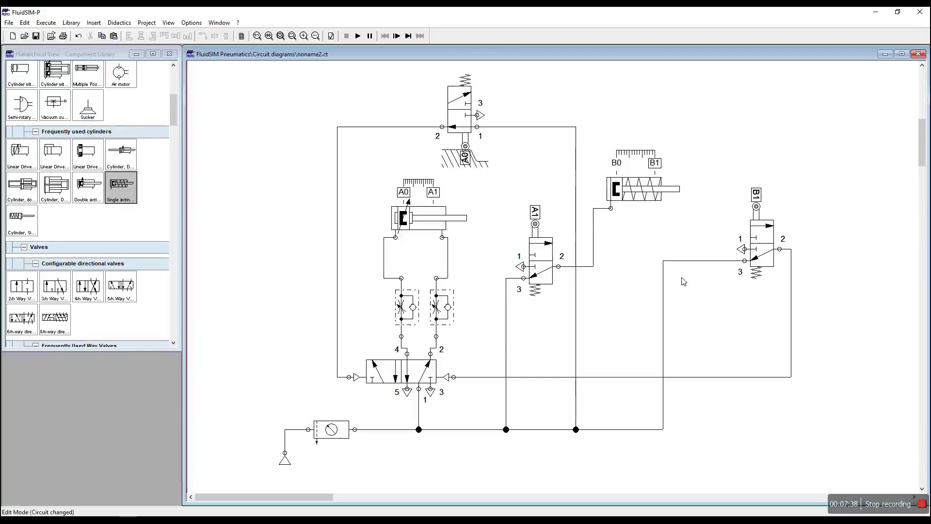
# Start and stop the simulation, then single-step until cylinder B extends
pyautogui.click(358, 36)
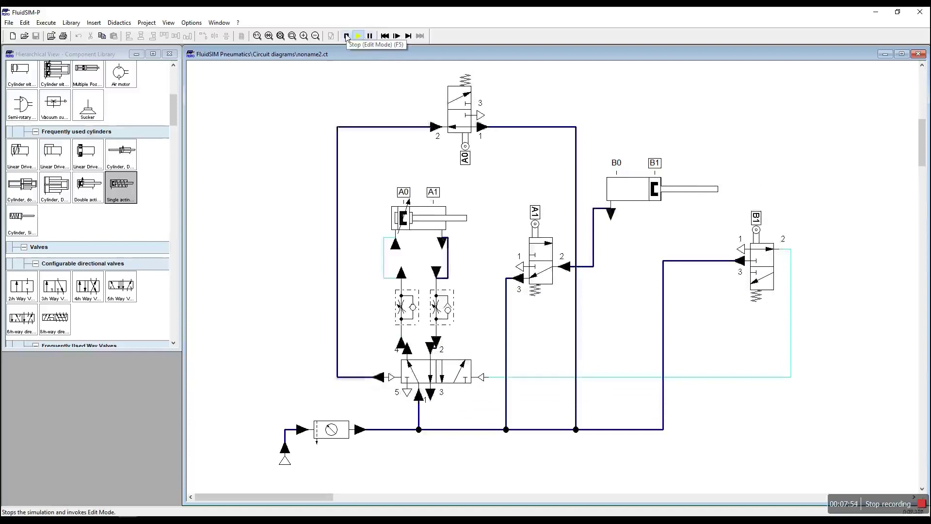
pyautogui.click(346, 36)
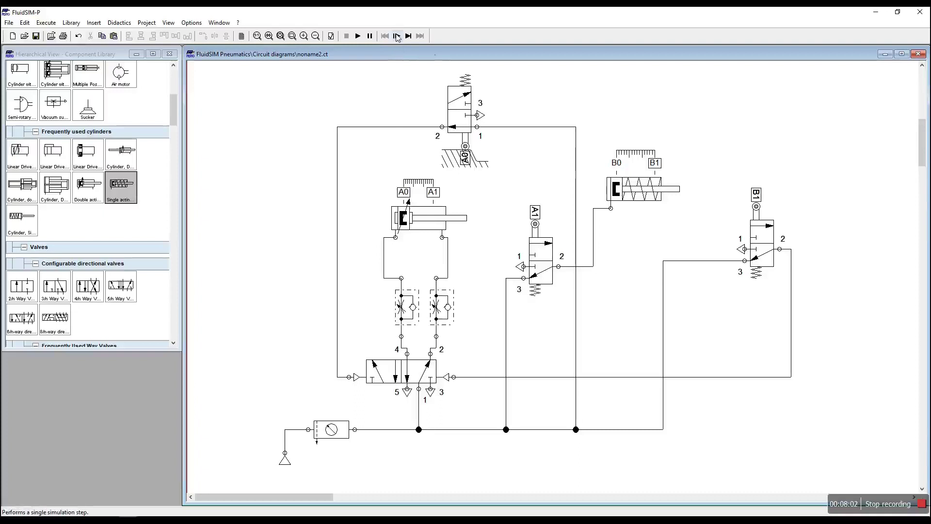
pyautogui.click(396, 36)
pyautogui.click(397, 36)
pyautogui.click(397, 36)
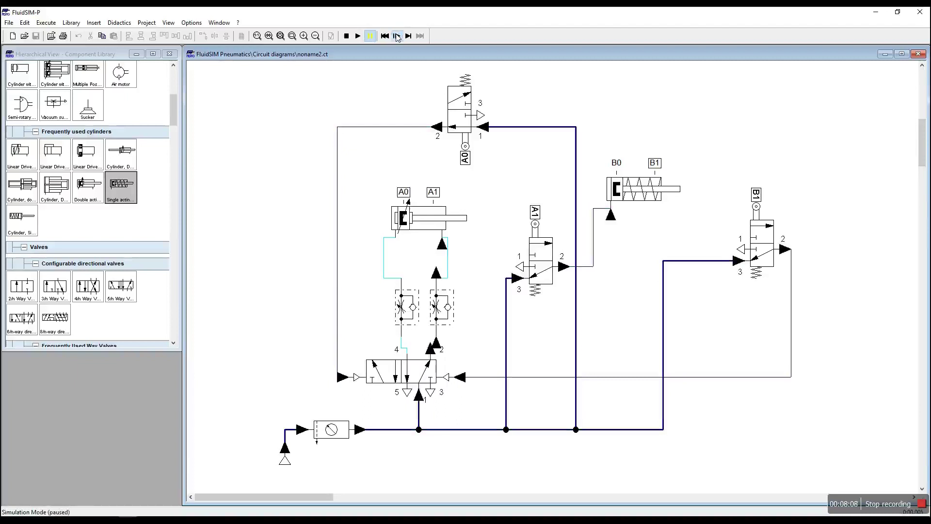
pyautogui.click(397, 36)
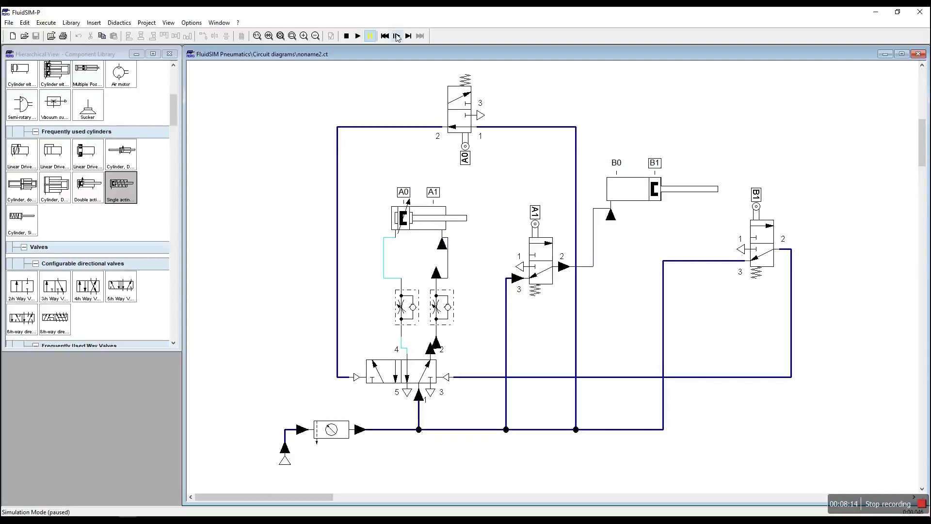
# Single-step as the main valve shifts and cylinder A extends fully
pyautogui.click(397, 36)
pyautogui.click(396, 36)
pyautogui.click(397, 36)
pyautogui.click(396, 35)
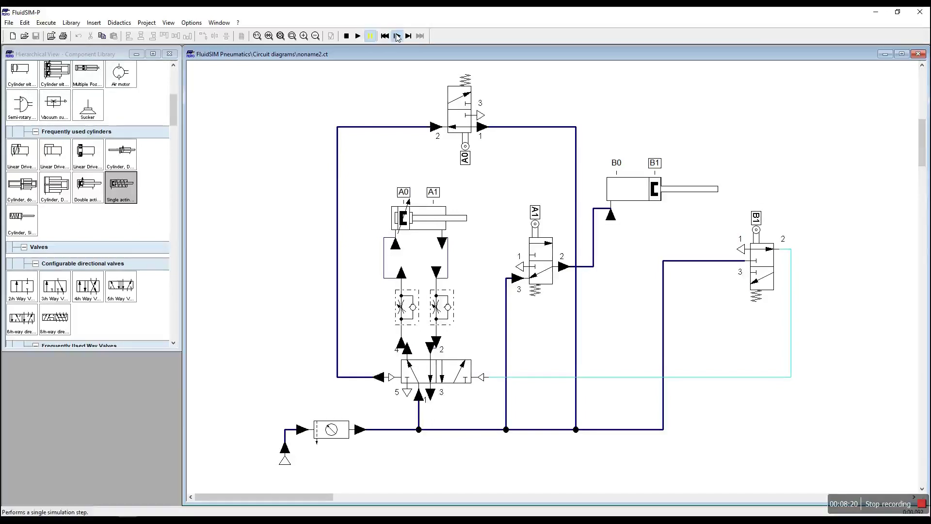
pyautogui.click(397, 36)
pyautogui.click(397, 36)
pyautogui.click(396, 36)
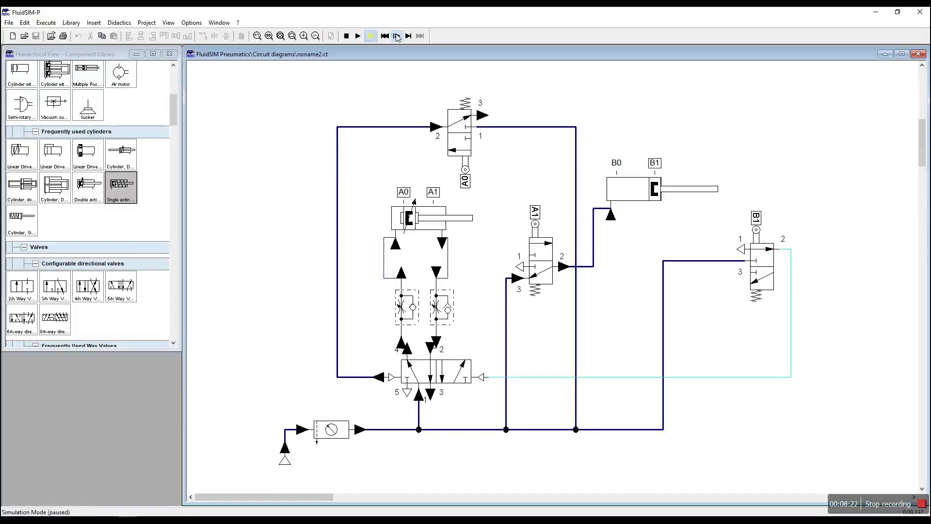
pyautogui.click(397, 36)
pyautogui.click(397, 35)
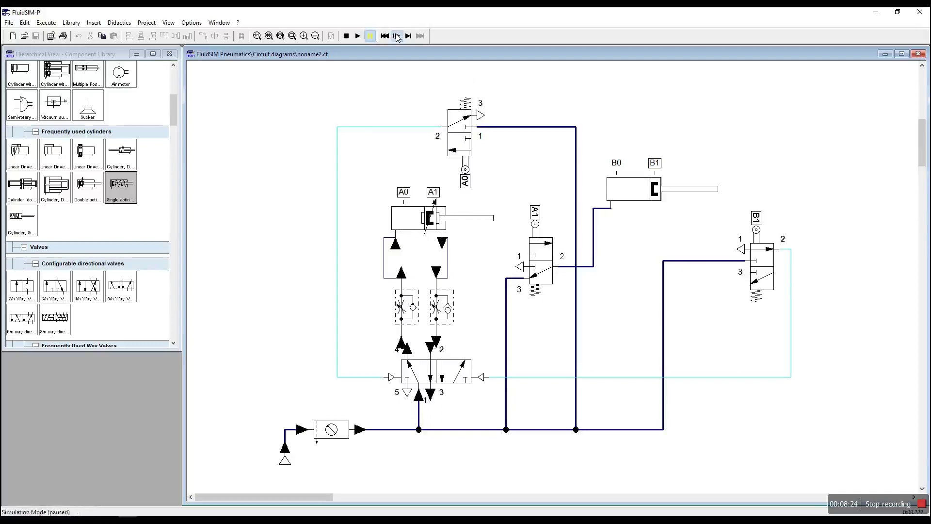
pyautogui.click(397, 36)
pyautogui.click(397, 36)
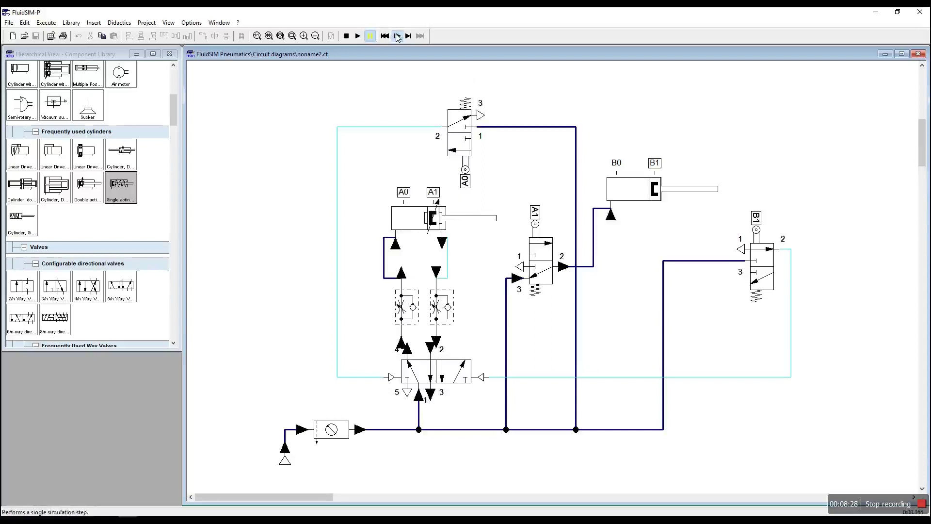
# Single-step through A1 and B1 switching, the main valve resetting, and both cylinders retracting
pyautogui.click(396, 36)
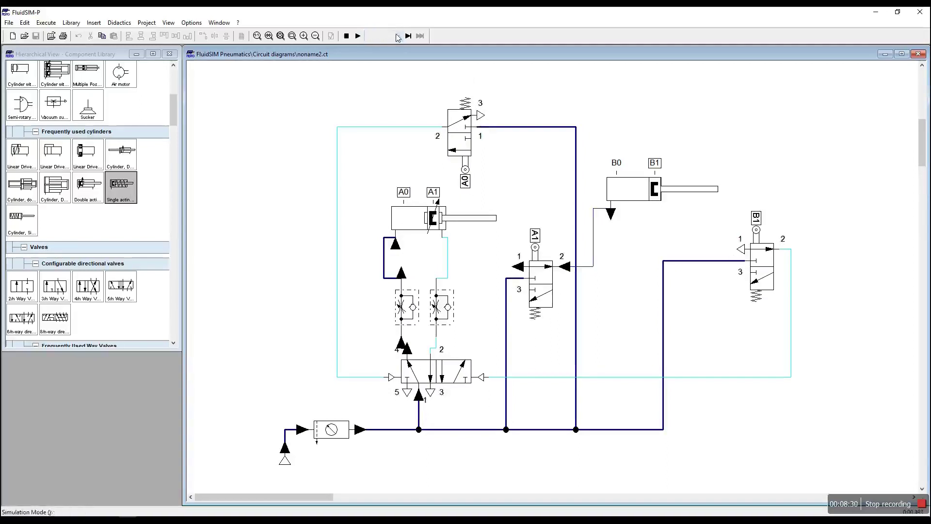
pyautogui.click(396, 36)
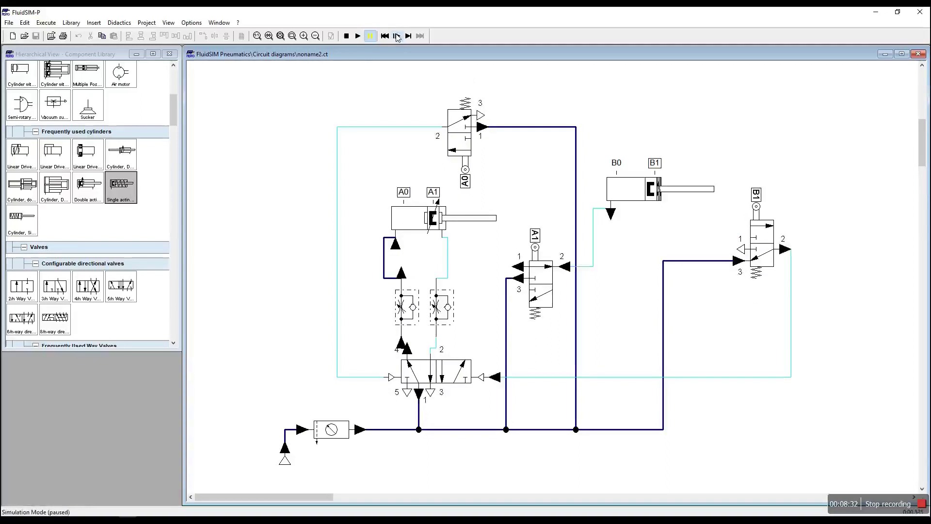
pyautogui.click(397, 36)
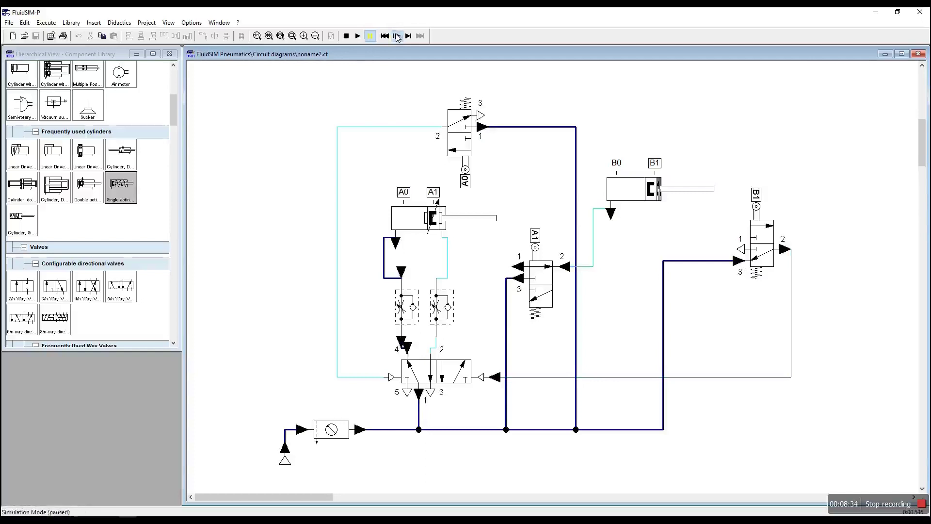
pyautogui.click(397, 36)
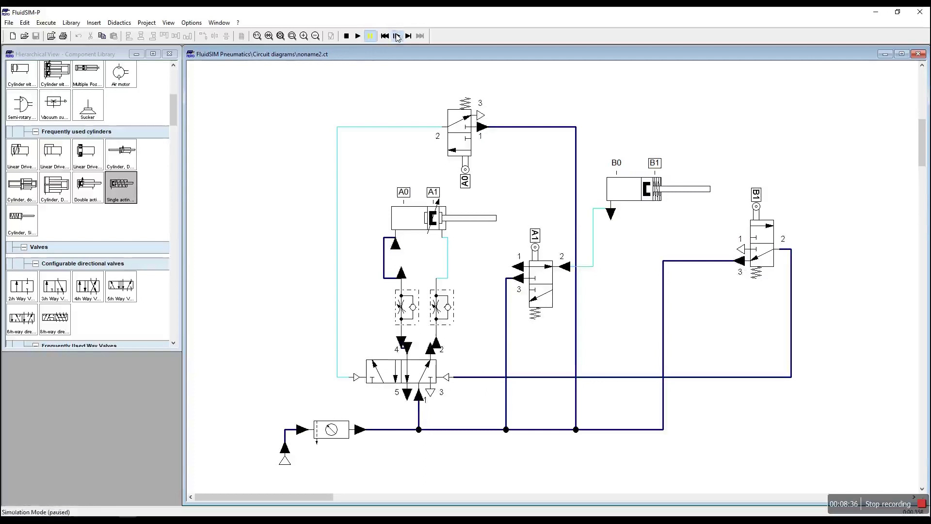
pyautogui.click(397, 36)
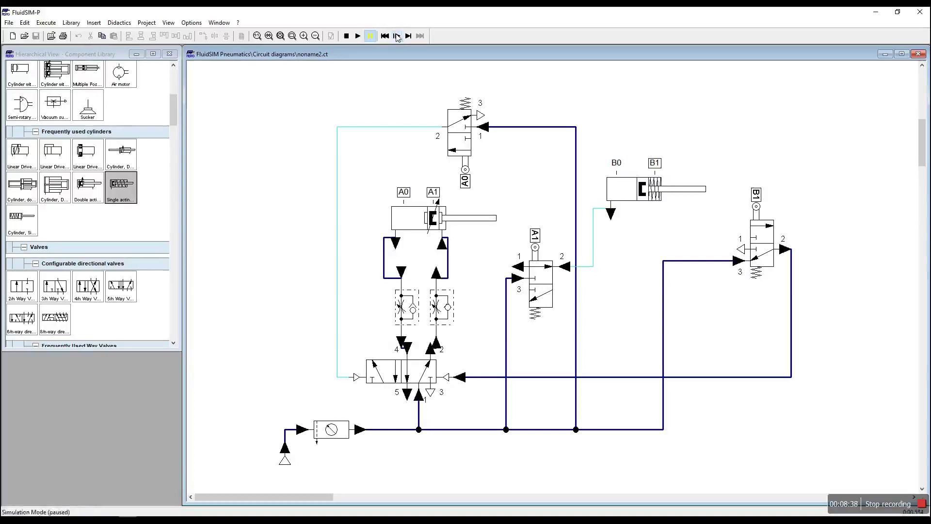
pyautogui.click(397, 36)
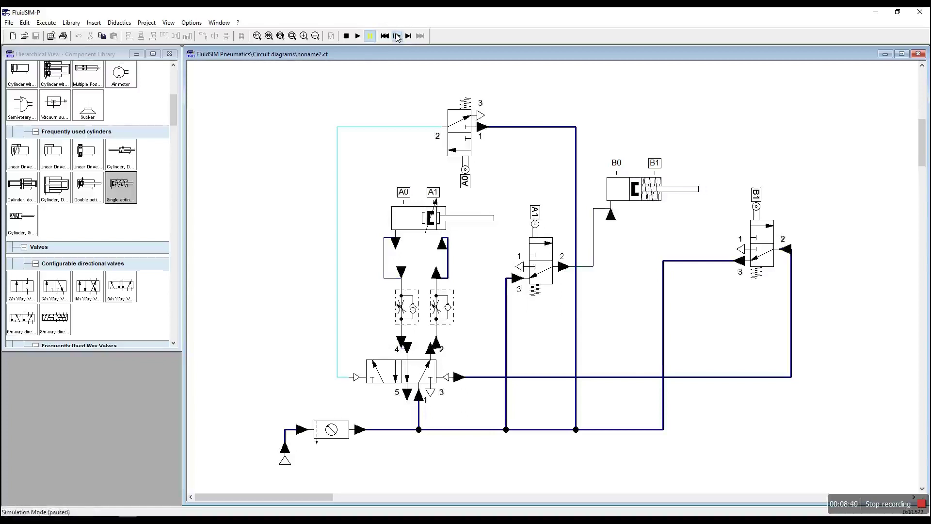
pyautogui.click(397, 36)
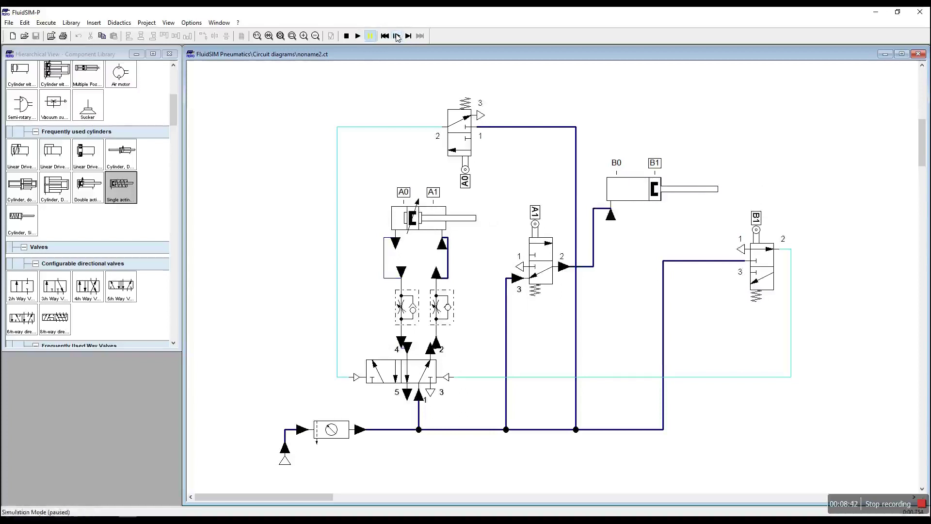
pyautogui.click(397, 36)
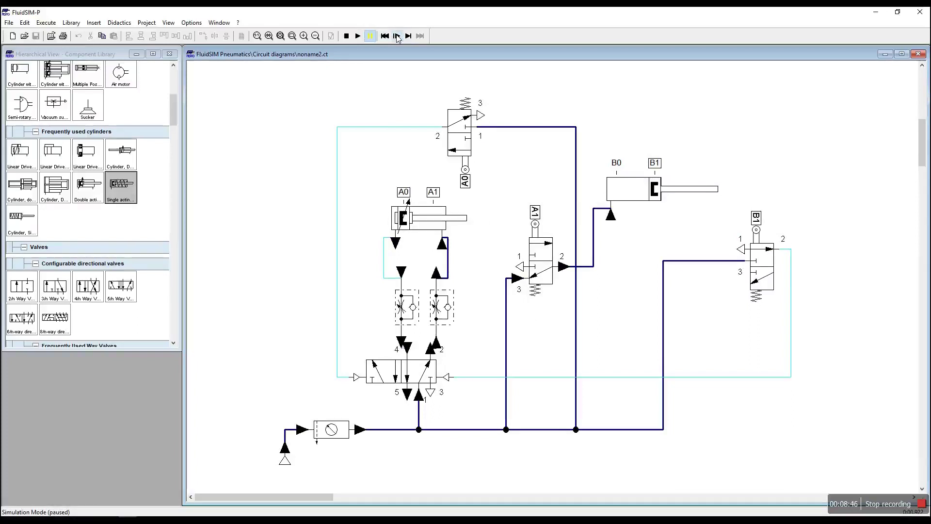
# Run the two-cylinder sequence continuously at 77% real-time, then stop it back to Edit Mode
pyautogui.click(358, 37)
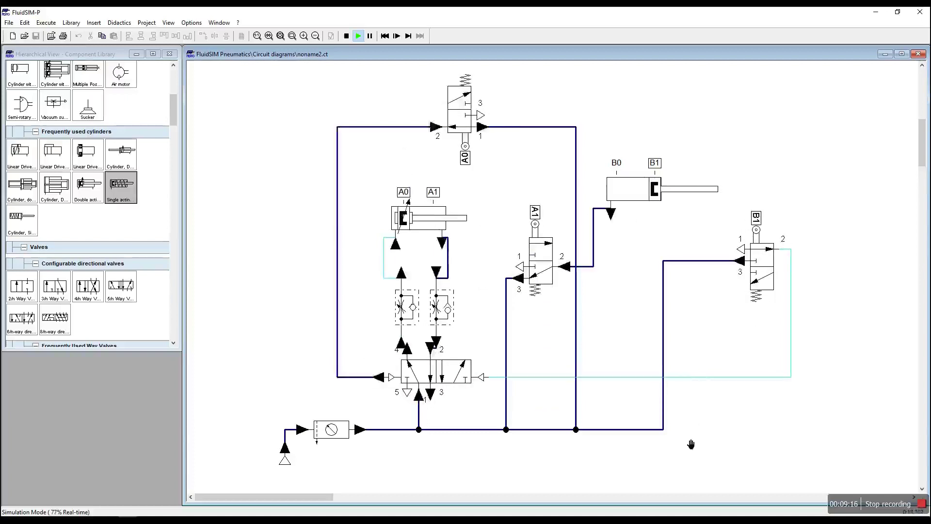
pyautogui.click(346, 35)
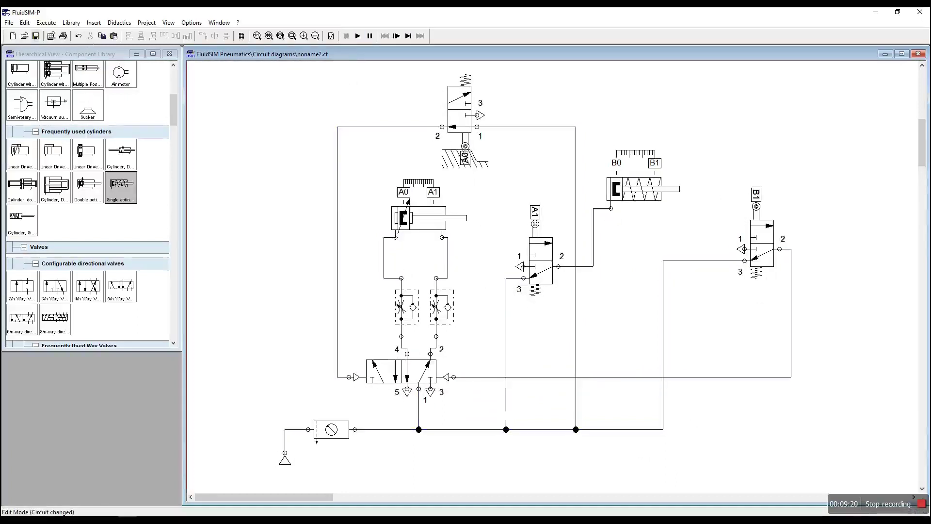